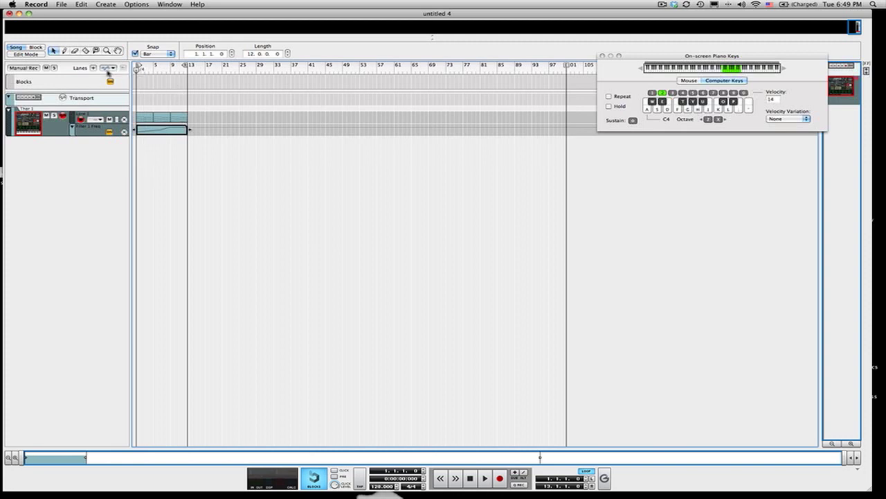
- Play the 12-bar Thor loop through once to hear the finished sound, then stop playback
key(XF86AudioRaiseVolume)
key(space)
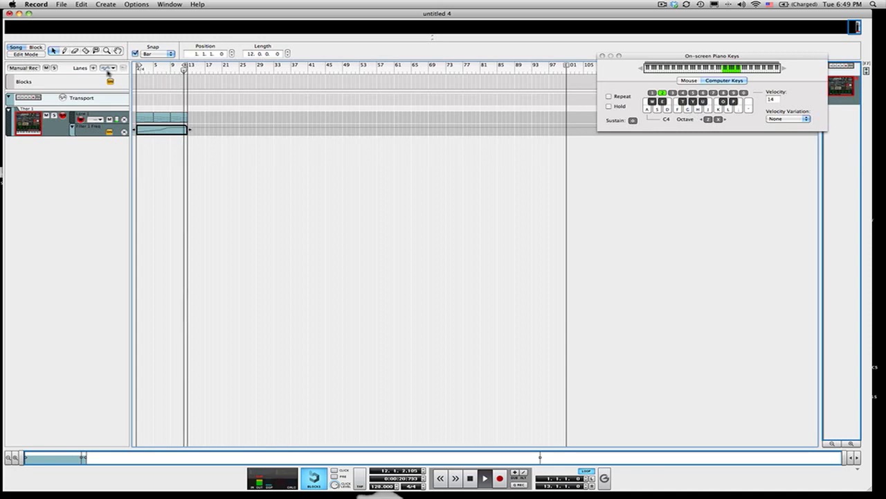
key(space)
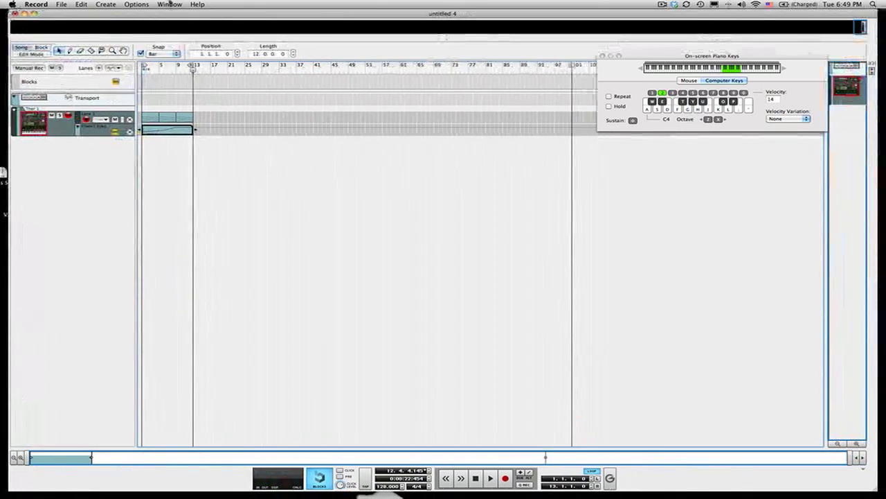
- Show the rack and look over the Thor, Scream 4, RV-7 and vocoder devices behind the finished sound
click(170, 4)
click(181, 56)
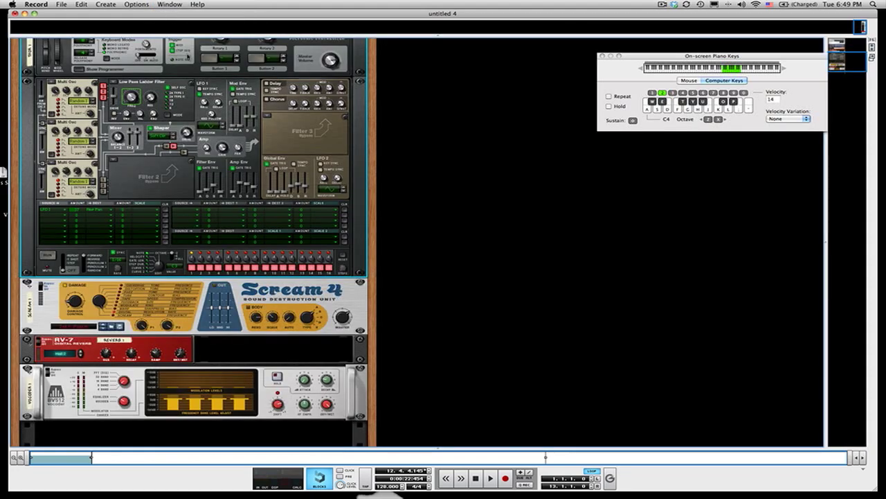
scroll(202, 169, up, 4)
scroll(201, 169, down, 2)
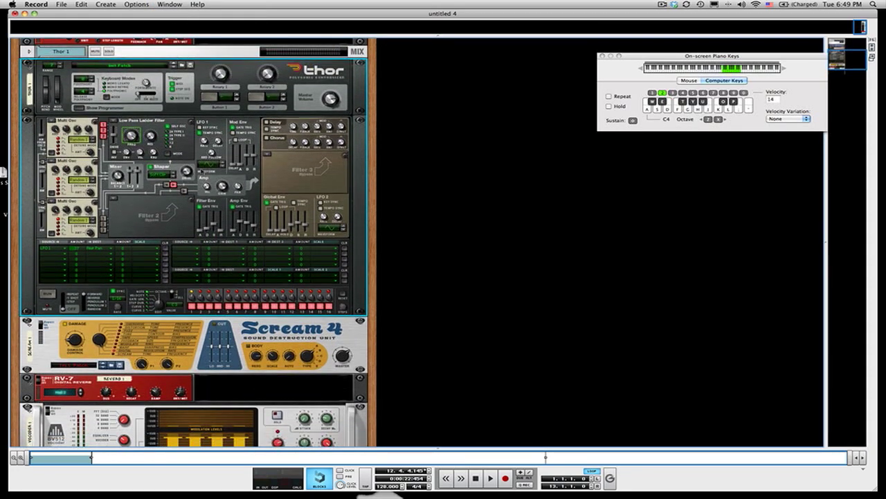
scroll(194, 242, down, 3)
scroll(194, 242, up, 4)
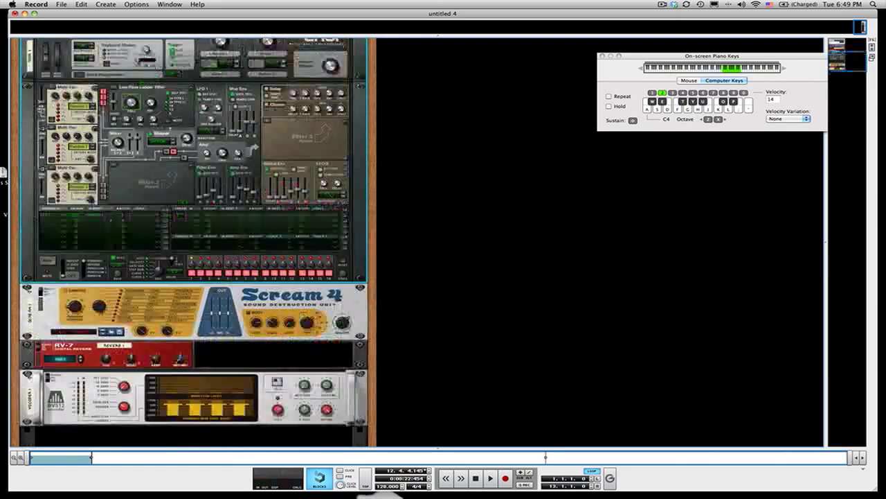
- Create a new song and add a Thor Polysonic Synthesizer below the DDL-1 delay in the rack
click(60, 4)
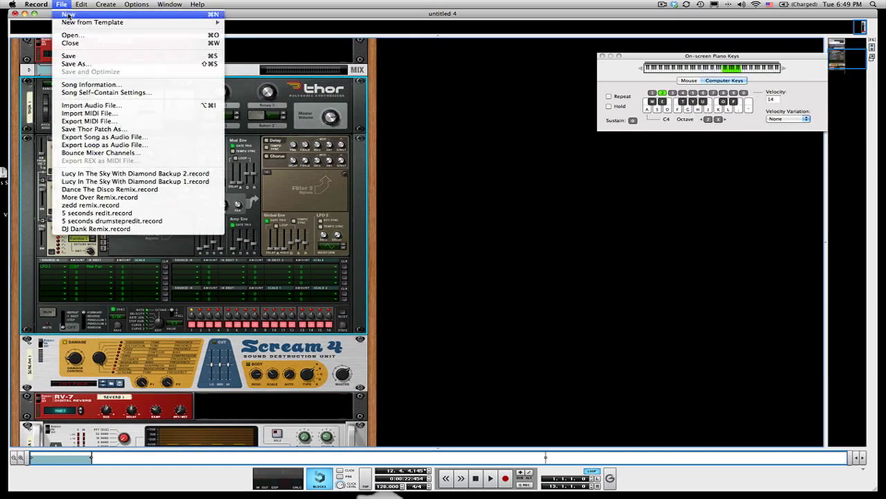
click(68, 14)
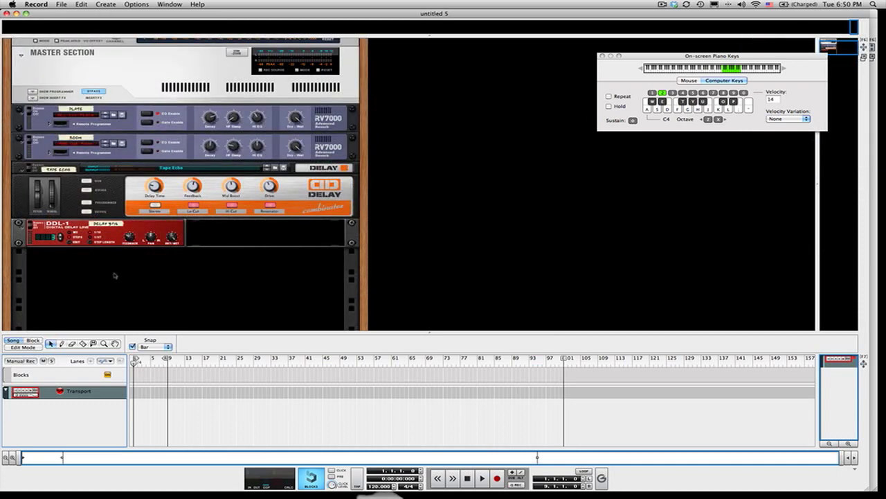
right_click(115, 276)
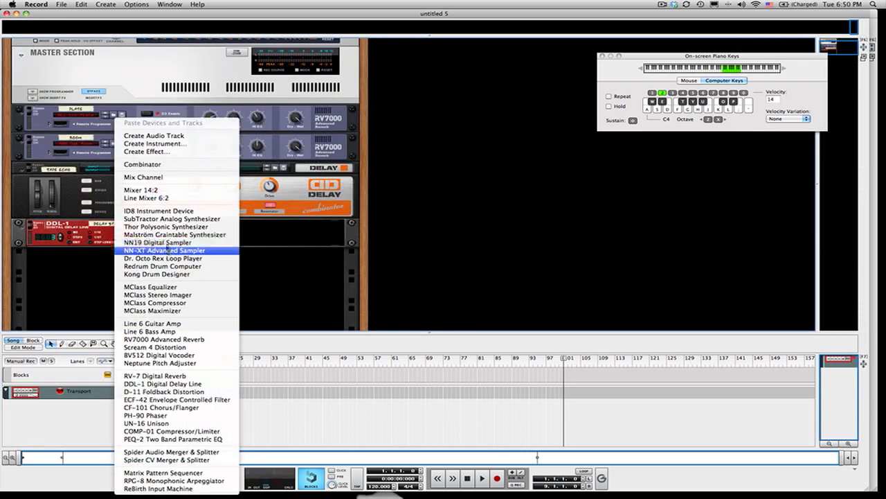
click(164, 227)
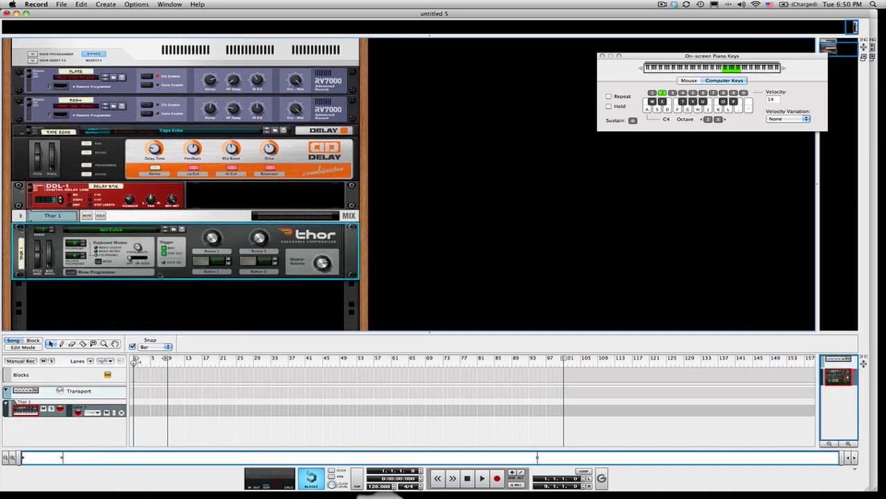
- Initialize the Thor patch and expand the synthesizer's programmer
right_click(160, 274)
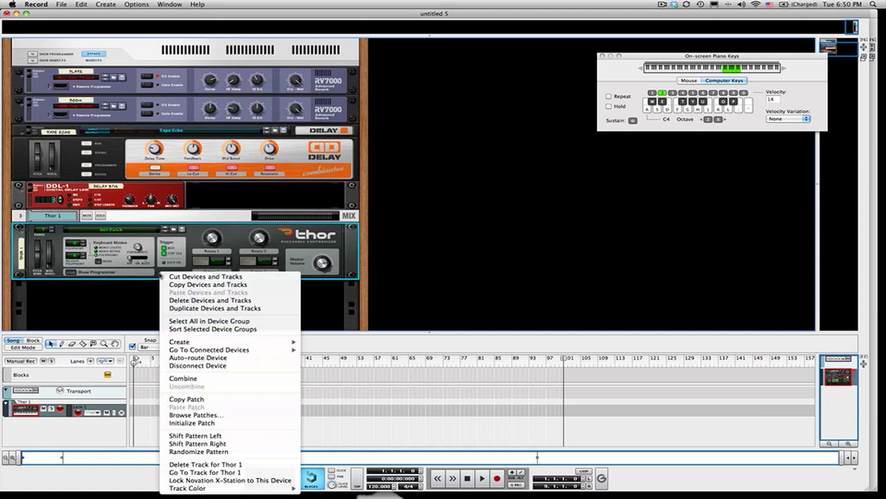
click(220, 423)
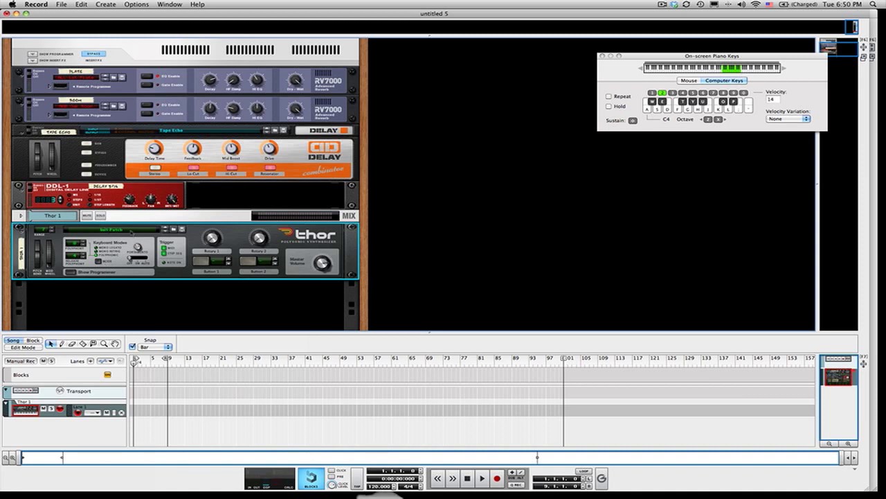
click(72, 272)
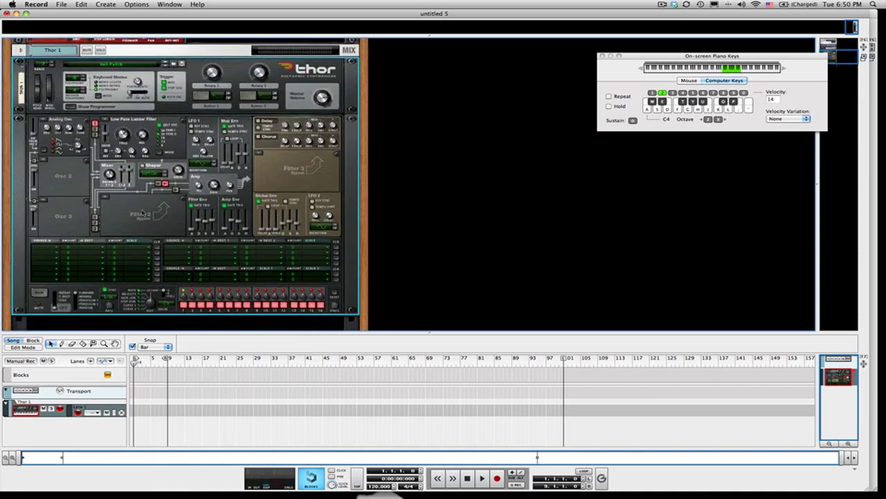
mouse_move(125, 139)
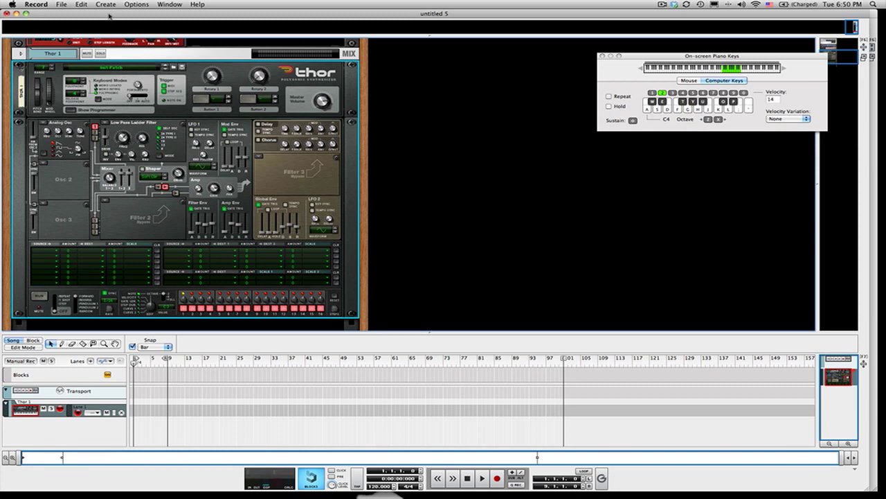
- Reposition the song window and set Thor's oscillators 2 and 3 to the Analog type
drag(113, 13, 208, 37)
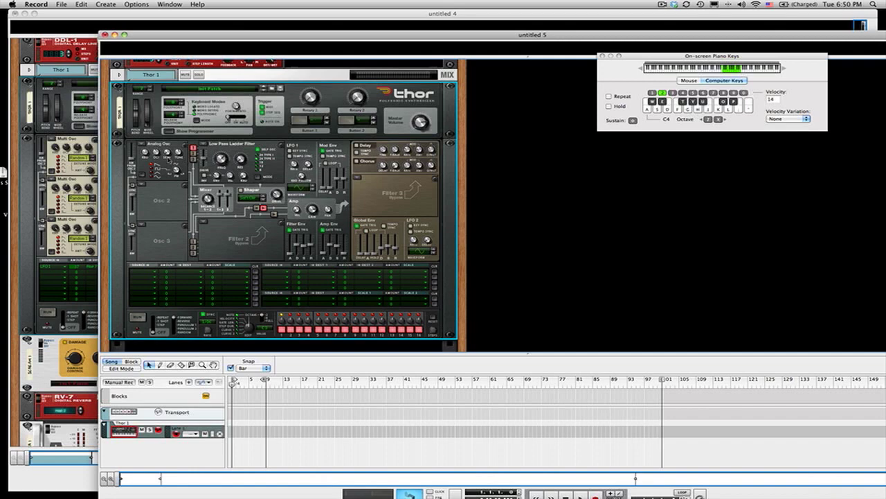
drag(154, 35, 79, 22)
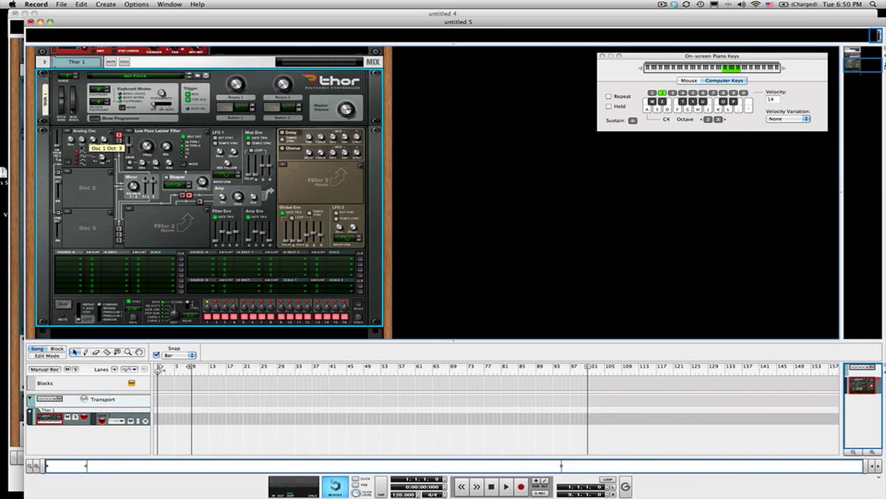
click(68, 171)
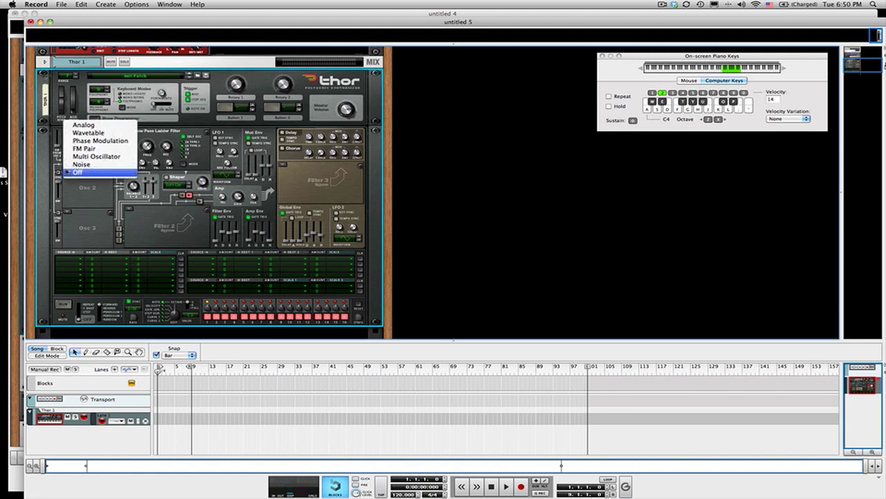
click(73, 121)
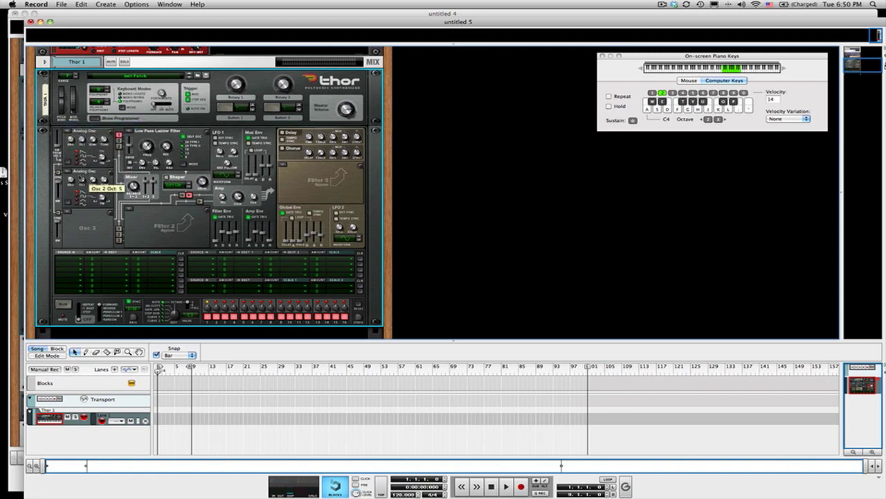
click(72, 212)
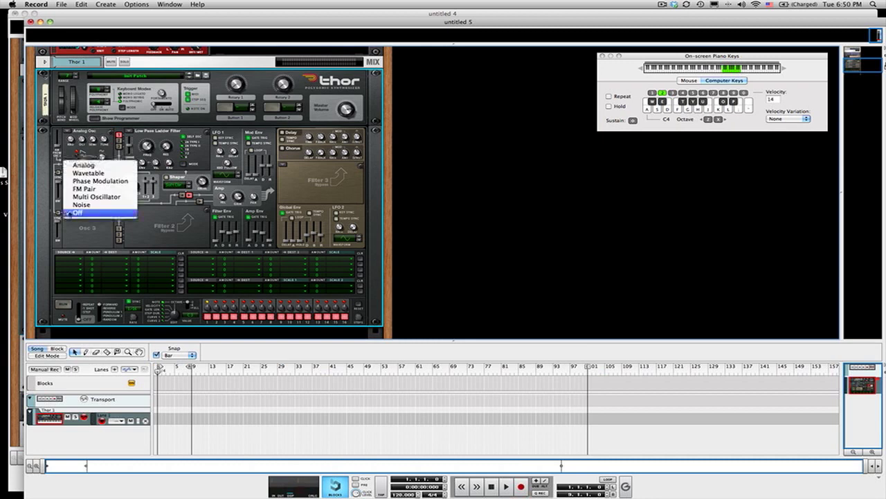
click(82, 164)
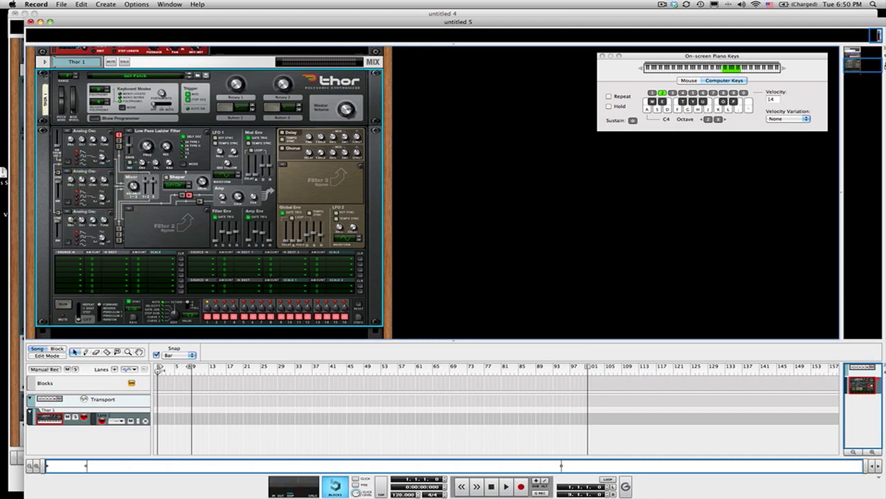
- Adjust oscillator 3's octave and set oscillator 1's semitone value to 2, and move the song window back
drag(81, 220, 81, 207)
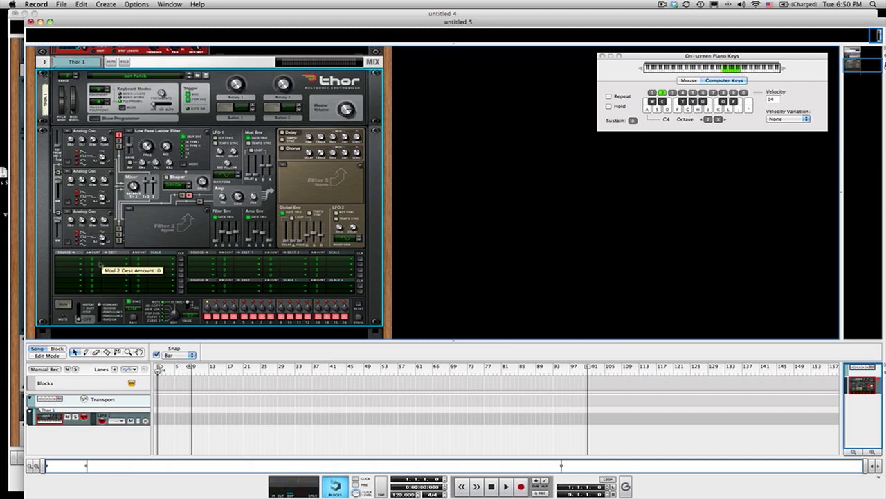
drag(93, 139, 91, 134)
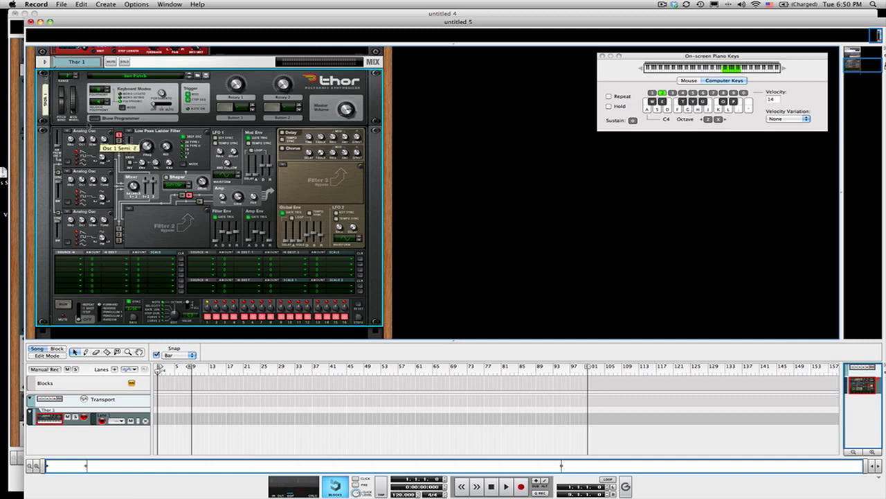
drag(104, 21, 87, 13)
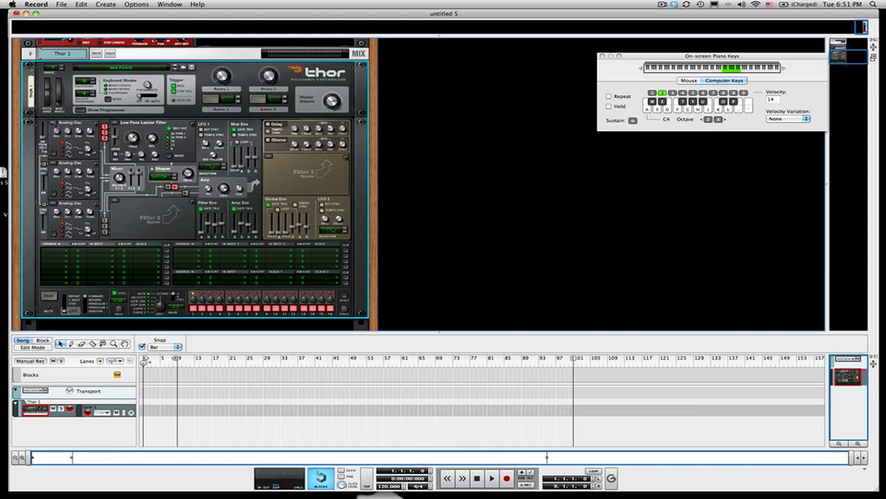
- Change all three of Thor's oscillators to the Multi Oscillator type
click(66, 122)
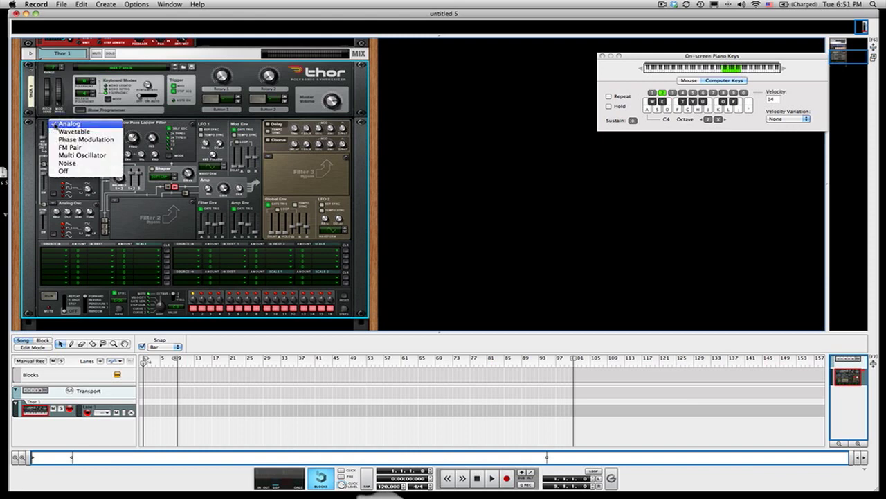
click(72, 158)
click(68, 164)
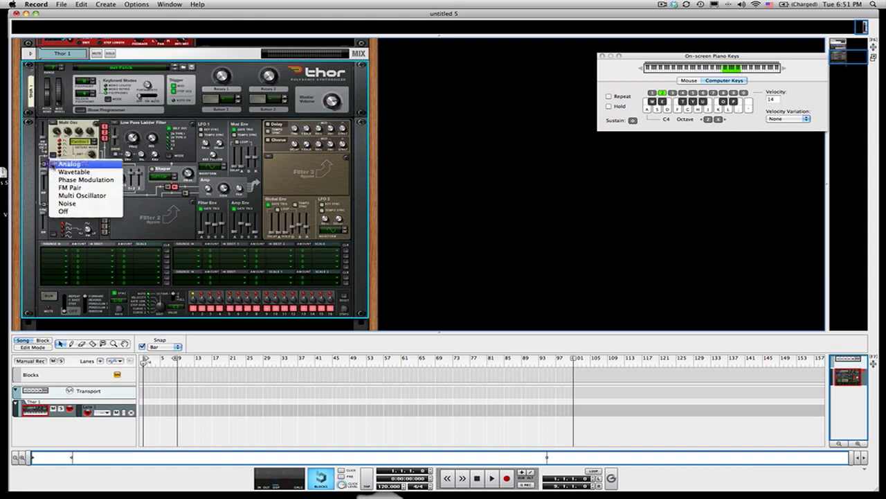
click(80, 192)
click(68, 202)
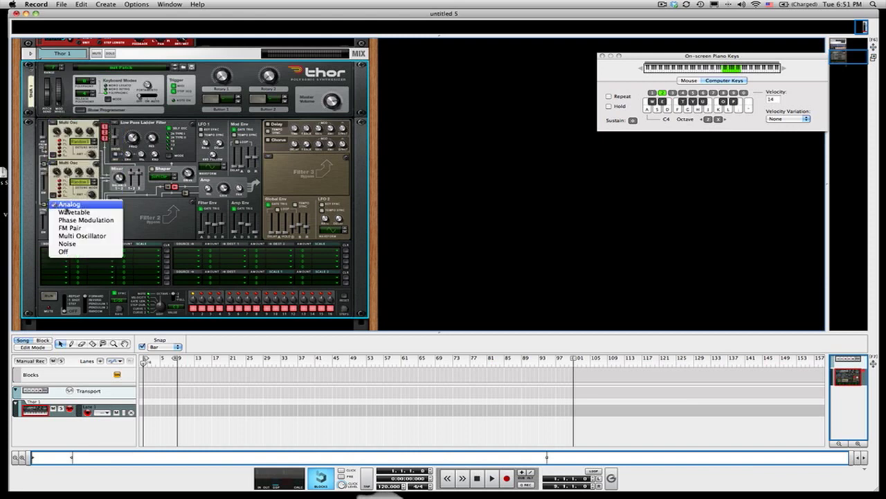
click(88, 238)
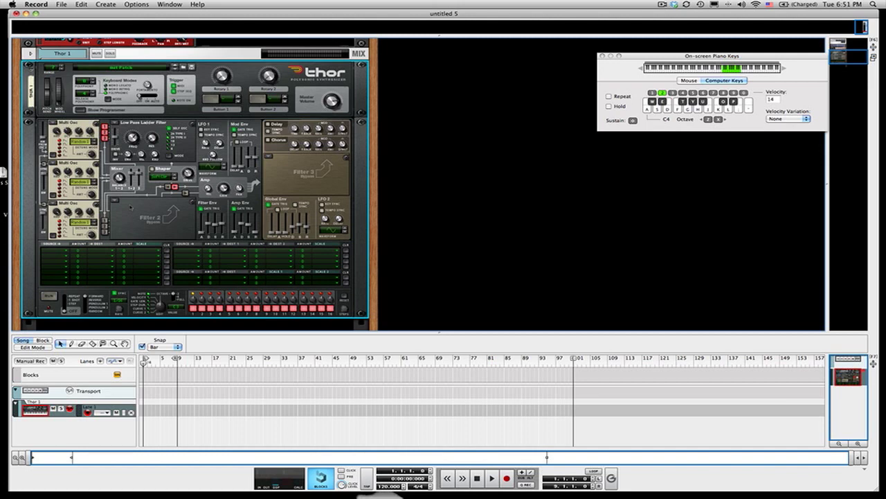
- Play several notes on the computer keyboard to audition the three multi oscillators
key(s)
key(h)
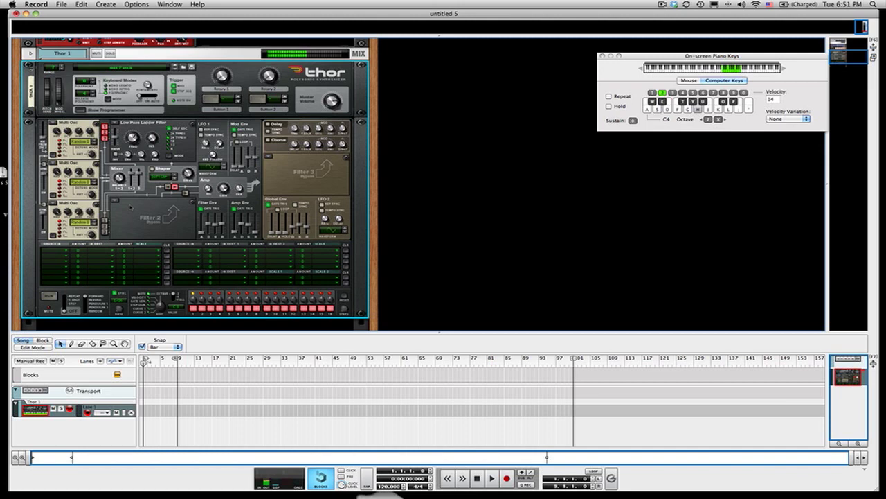
key(k)
key(d)
key(l)
key(f)
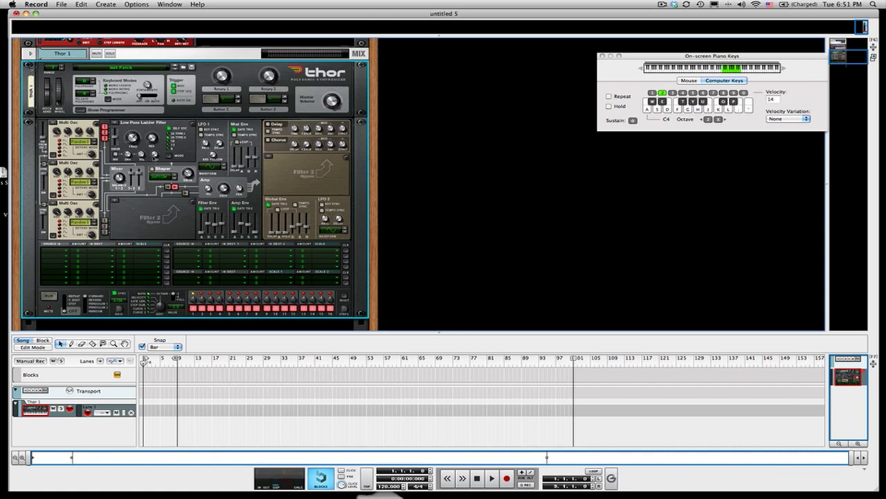
- Raise the Low Pass Ladder Filter's frequency to 21.6 kHz and play a few notes to hear it
drag(133, 139, 129, 124)
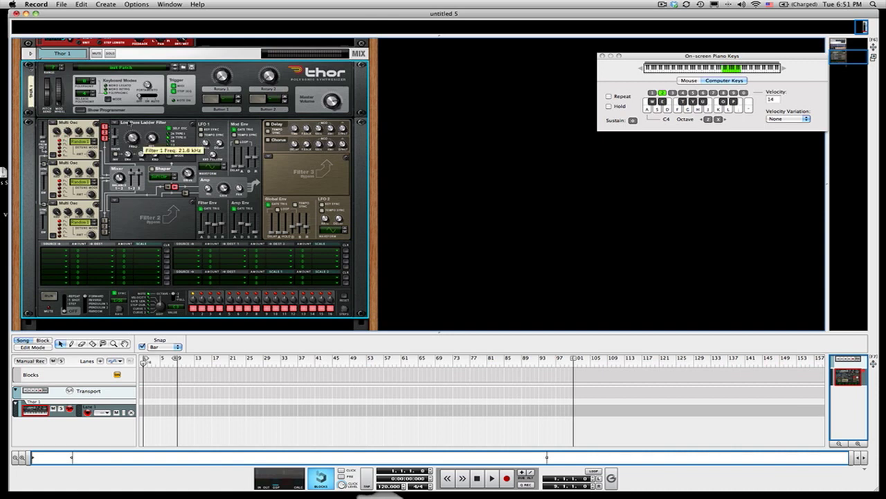
key(f)
key(a)
key(s)
key(d)
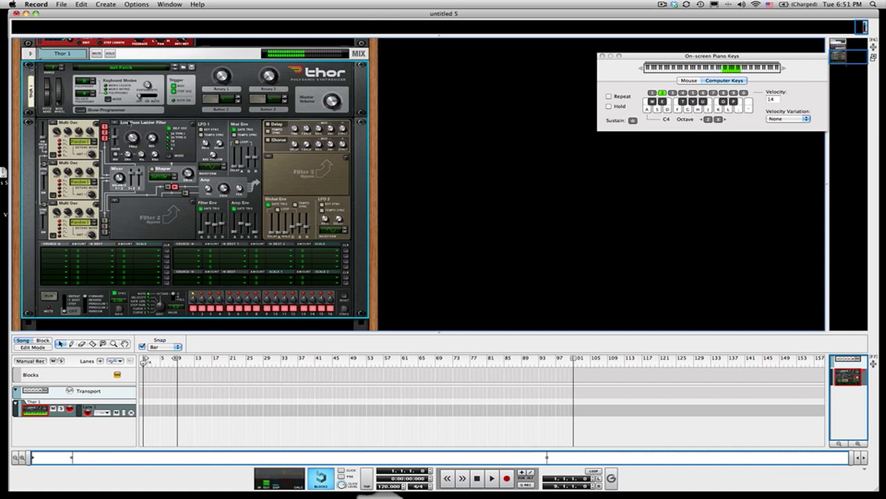
key(s)
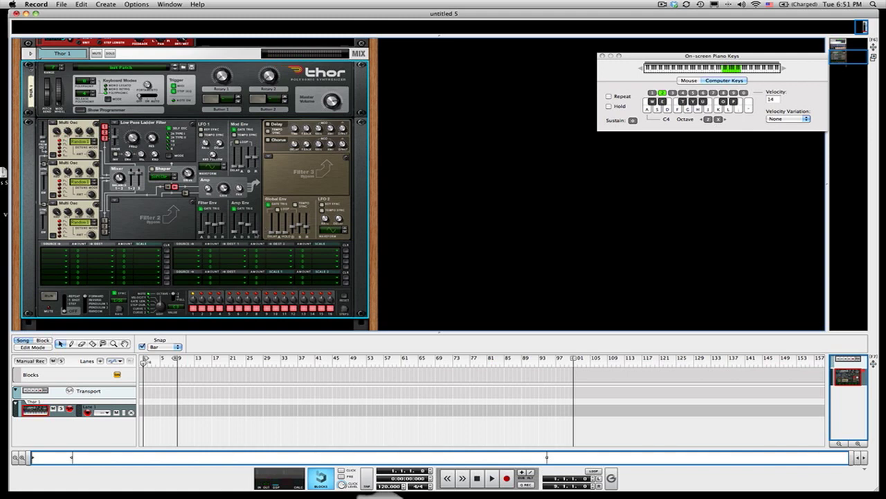
- Raise the amp envelope's release and lower the filter envelope's sustain
drag(255, 234, 255, 227)
drag(212, 227, 212, 228)
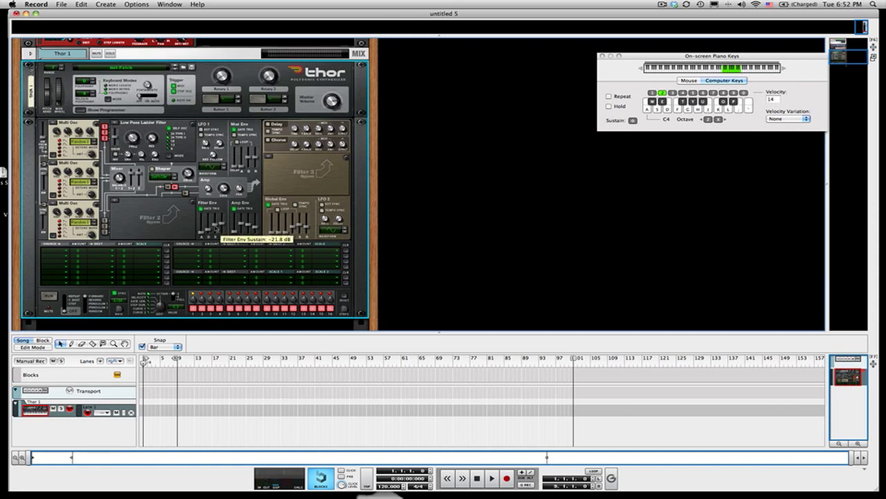
drag(215, 226, 214, 232)
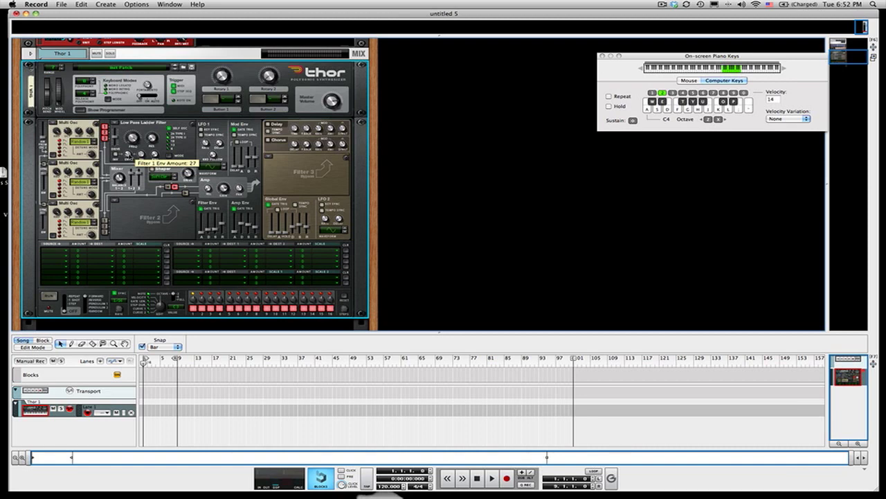
- Lower the Low Pass Ladder Filter's frequency and set its envelope amount to 33 while playing test notes
drag(135, 138, 137, 158)
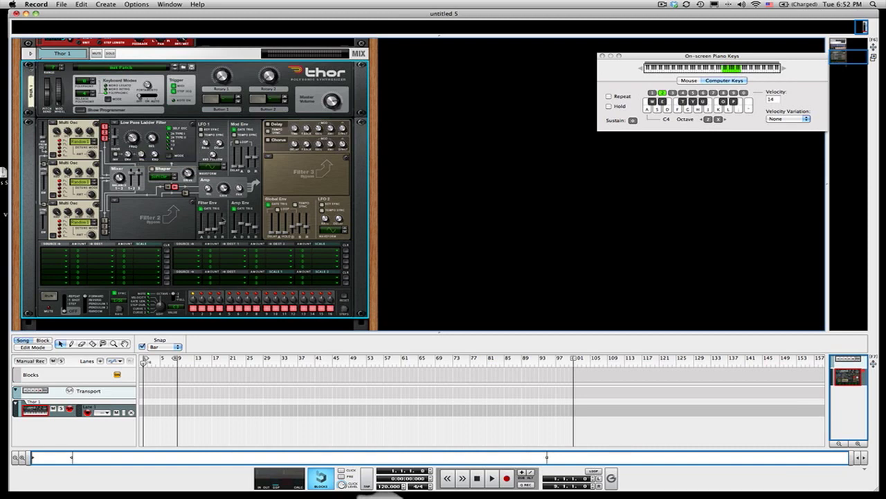
key(f)
key(g)
key(g)
drag(133, 138, 133, 135)
key(g)
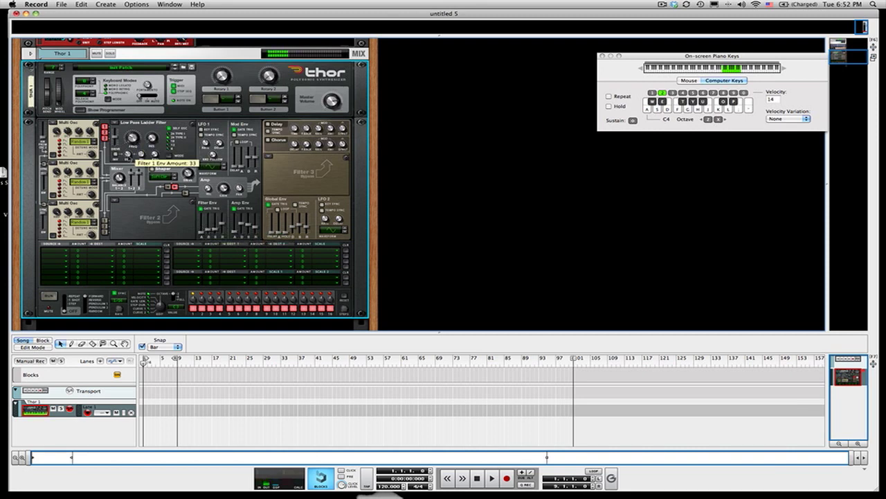
- Play a test note to check the Low Pass Ladder Filter's envelope amount by ear
key(g)
mouse_move(129, 158)
mouse_down()
mouse_move(126, 145)
mouse_move(129, 158)
mouse_up()
key(g)
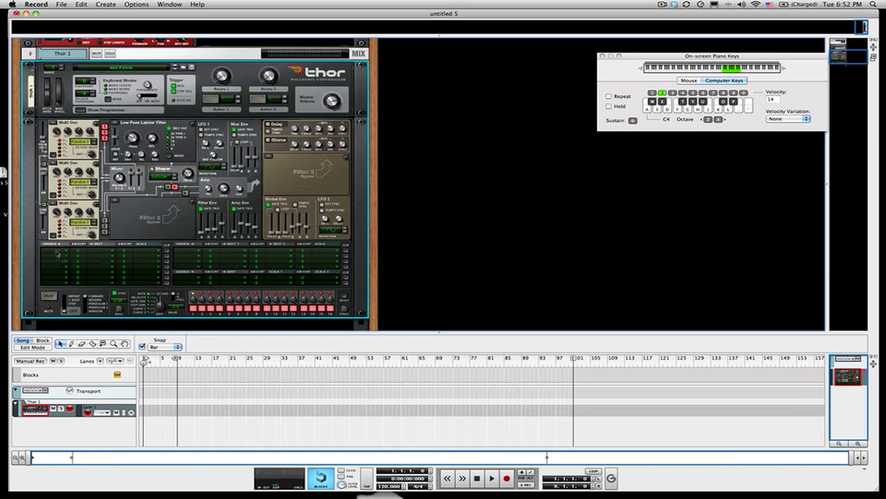
- Route LFO 1 to Amp Pan in the first modulation matrix row and raise the modulation amount
click(58, 252)
click(144, 223)
click(67, 252)
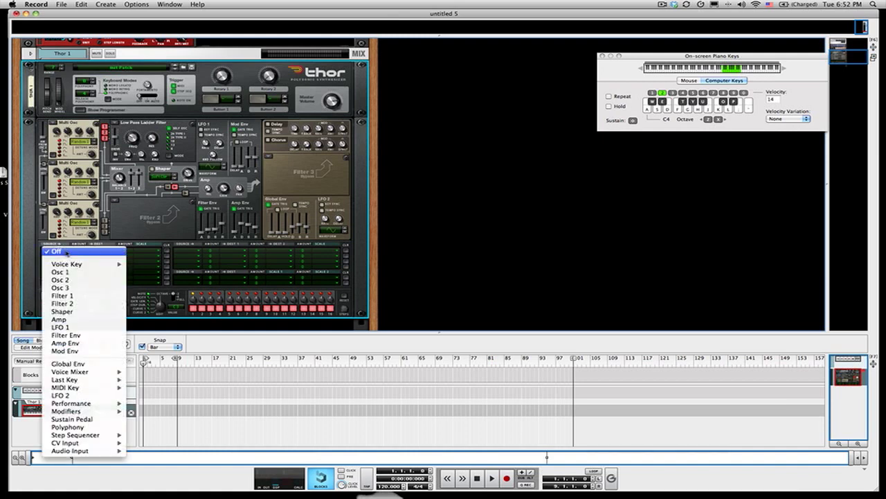
click(60, 327)
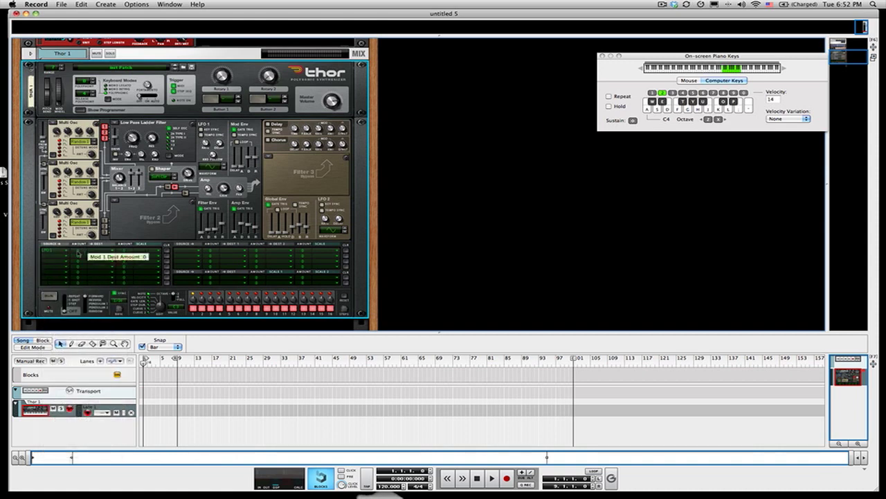
drag(78, 253, 83, 251)
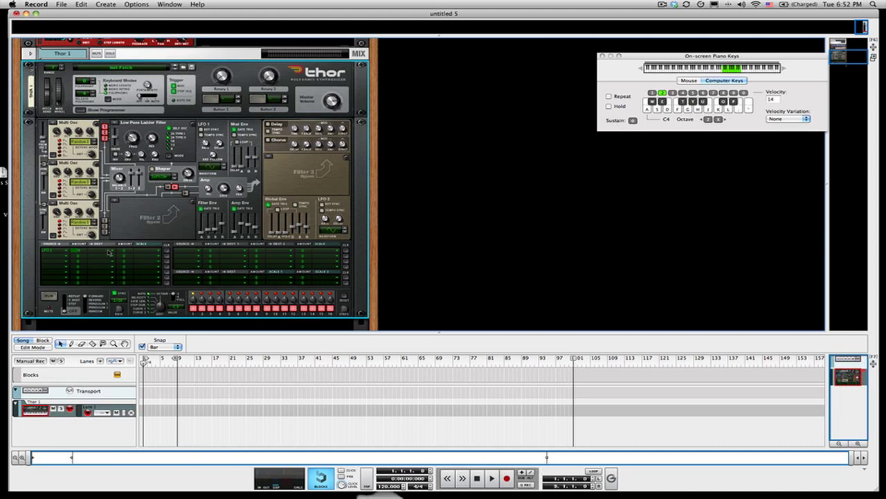
click(109, 252)
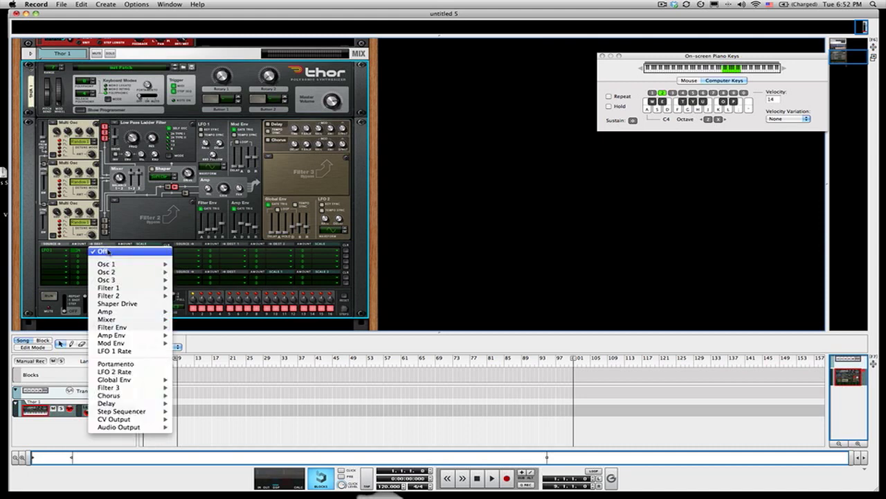
mouse_move(123, 297)
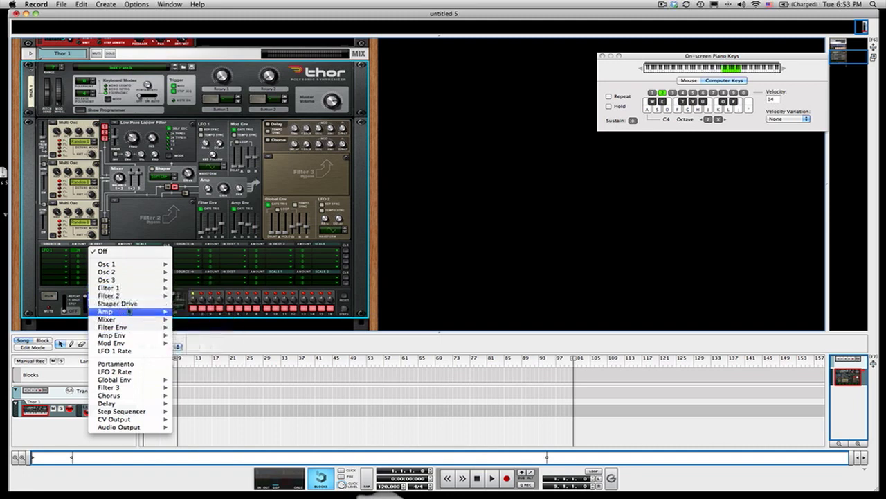
mouse_move(128, 311)
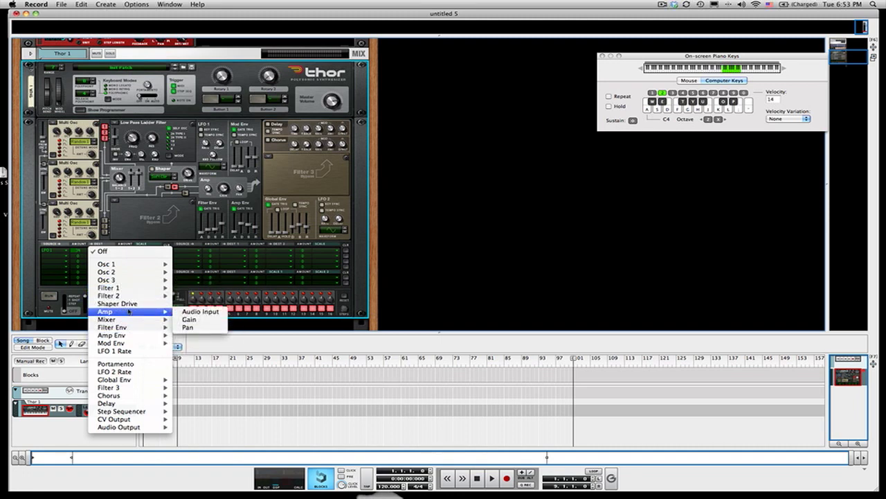
click(188, 320)
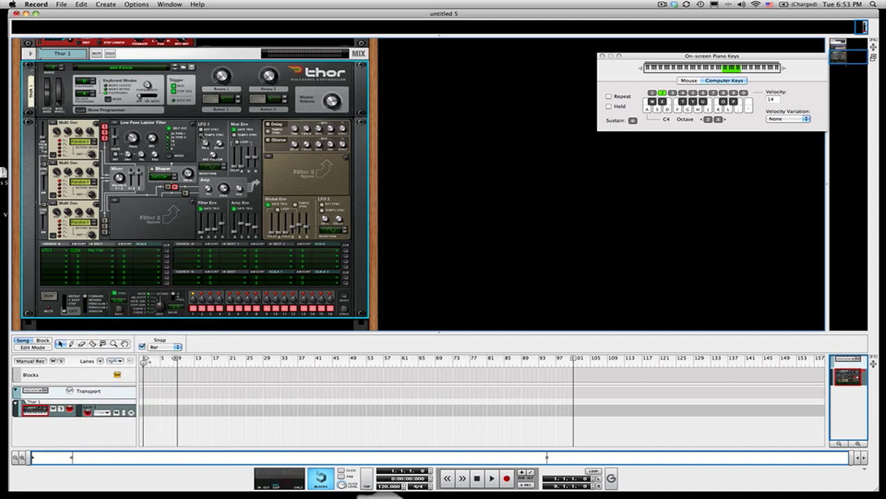
- Sync LFO 1 to tempo with a rate of 1/4 and play several notes to hear the panning
drag(207, 143, 207, 150)
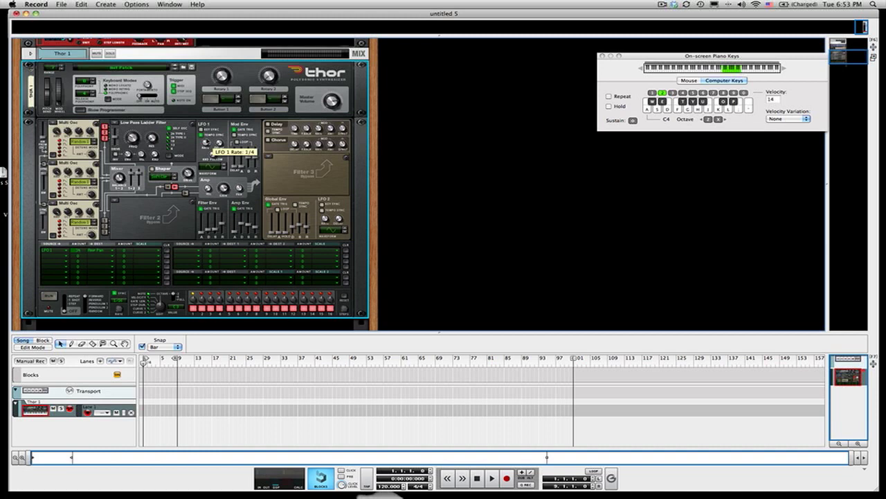
key(f)
key(d)
key(h)
key(l)
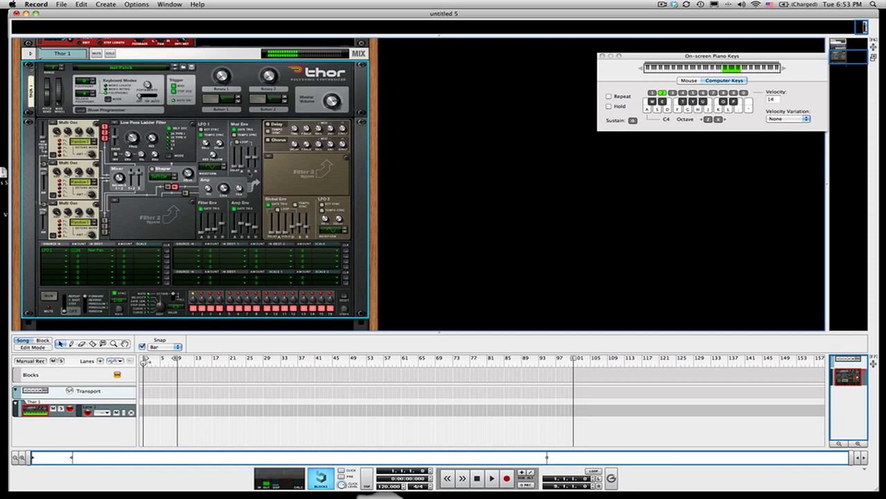
key(d)
key(h)
key(l)
- Audition the panned patch with more notes and make a small adjustment to LFO 1's rate
mouse_move(131, 142)
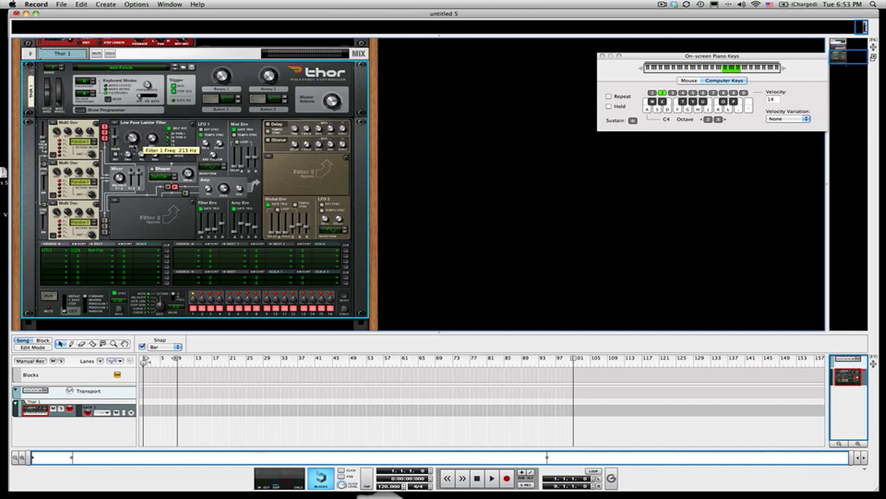
key(d)
key(h)
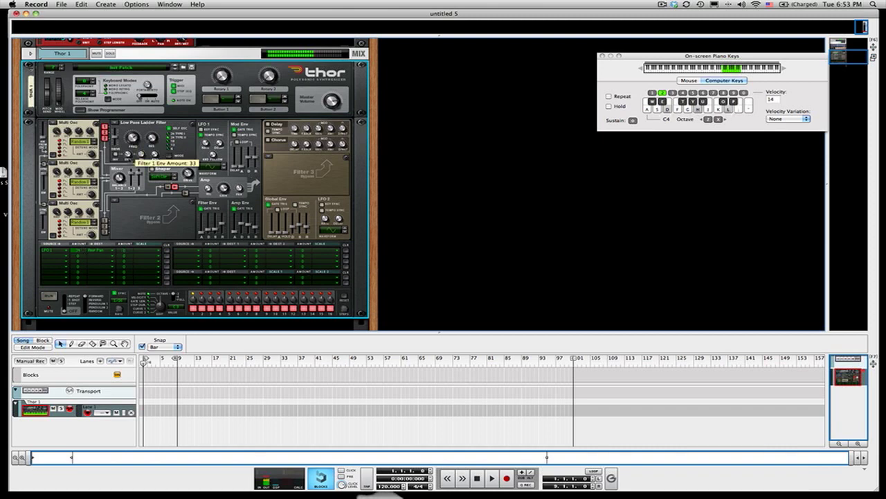
key(d)
key(h)
key(l)
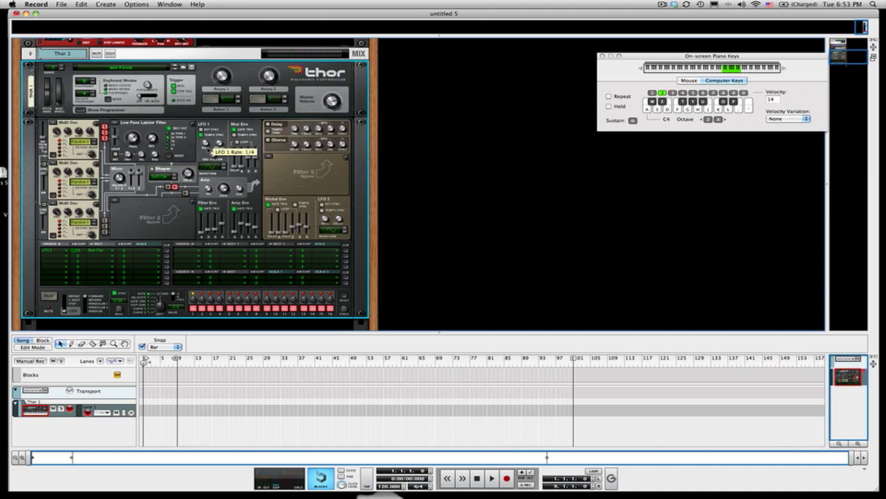
drag(207, 148, 208, 145)
- Add a BV512 Digital Vocoder below the Thor synth, reduce it to 4 bands and adjust its shift
scroll(134, 198, down, 3)
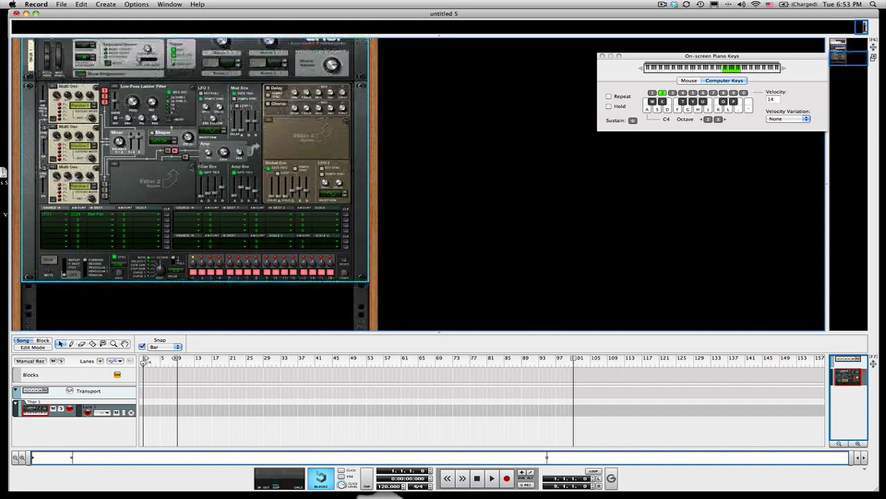
right_click(134, 198)
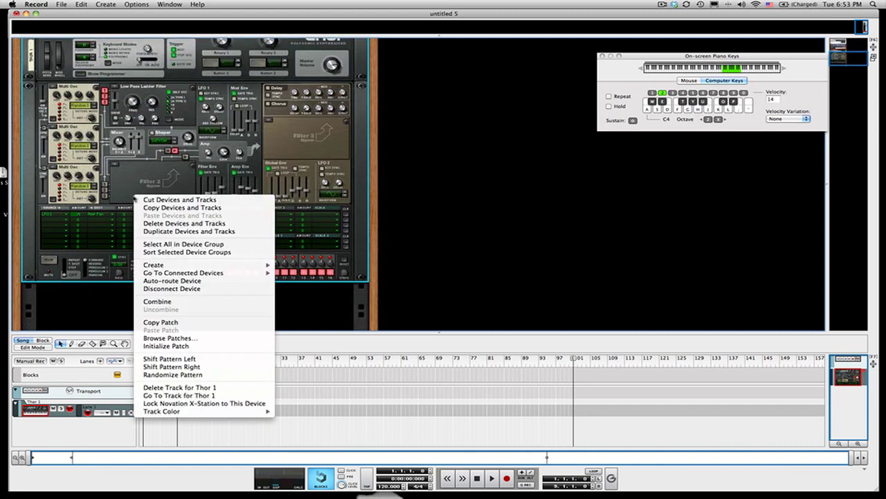
mouse_move(197, 267)
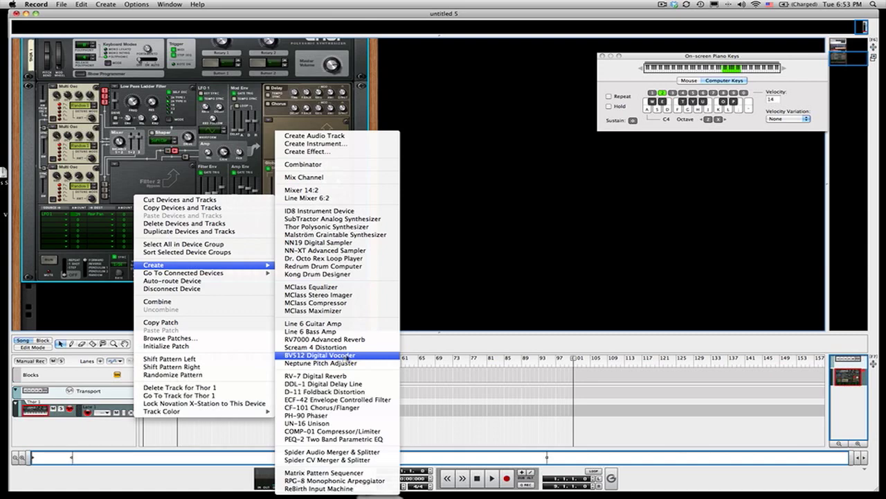
click(344, 360)
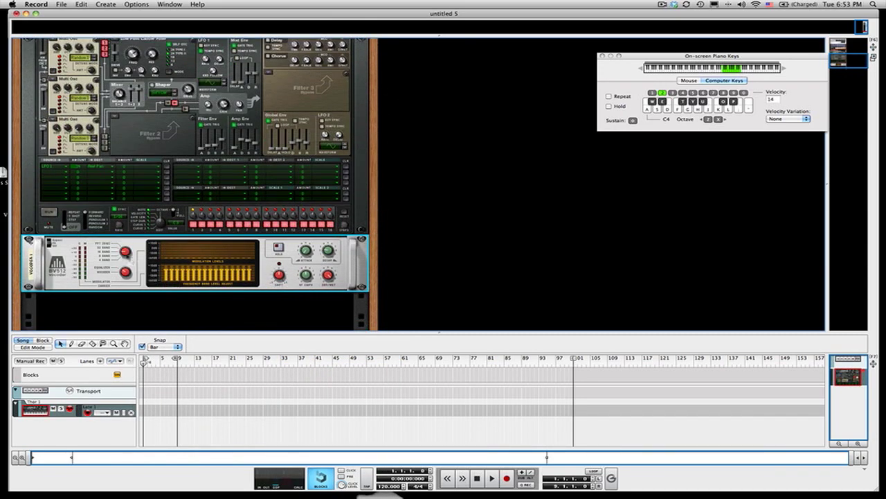
drag(126, 254, 128, 267)
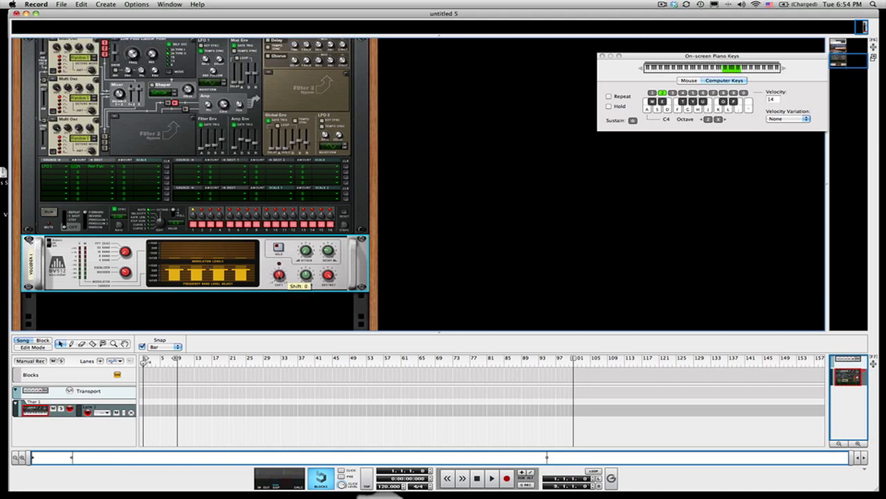
drag(279, 274, 273, 273)
- Insert an RV-7 Digital Reverb between Thor and the vocoder and set its algorithm to LargeRoom
scroll(156, 225, up, 3)
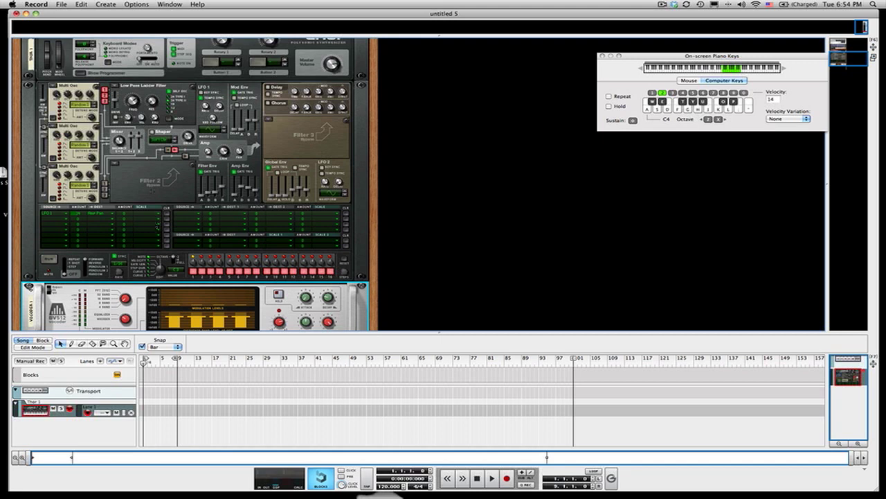
right_click(151, 180)
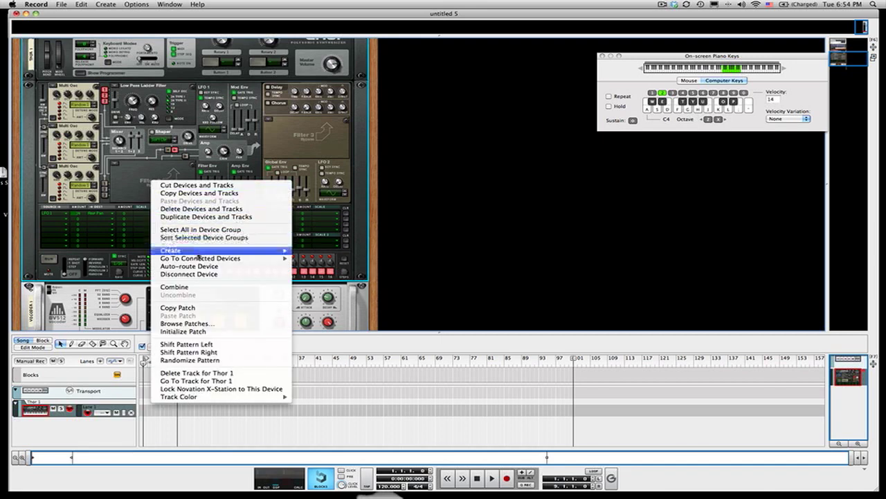
mouse_move(208, 250)
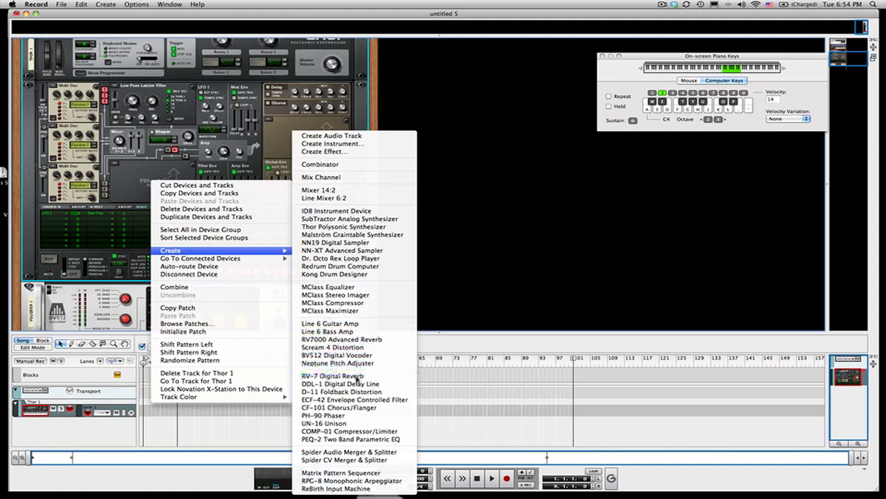
click(348, 375)
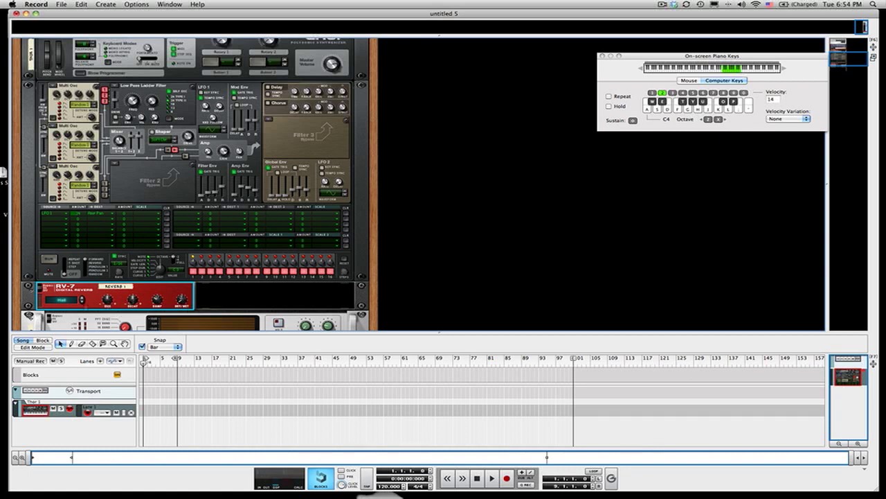
click(82, 302)
click(82, 301)
click(82, 302)
- Audition the reverb with notes, sweeping the Low Pass Ladder Filter's frequency up to 2.97 kHz and back down
key(s)
key(h)
key(l)
click(133, 103)
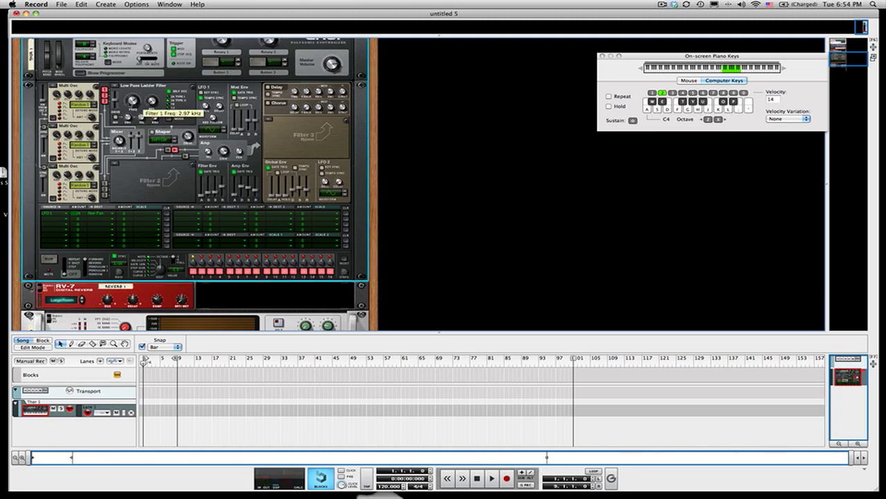
drag(133, 104, 130, 121)
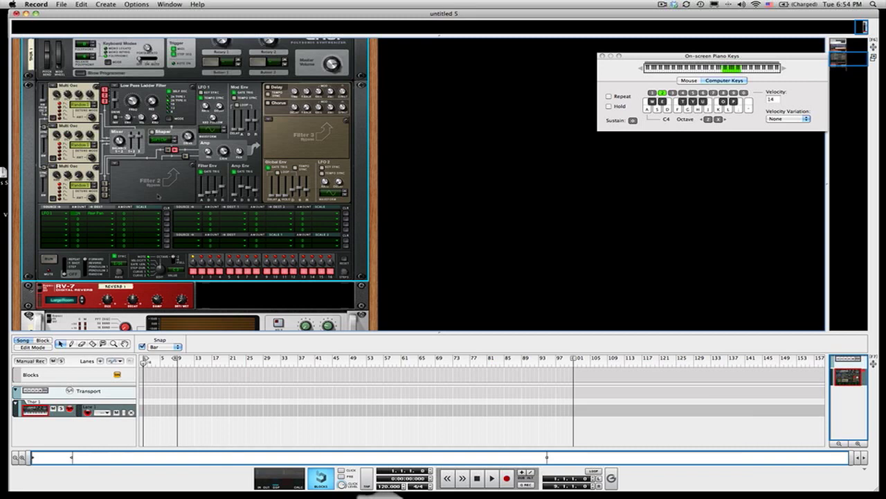
- Insert a Scream 4 Distortion directly after Thor, adjust its damage and set Parameter 2 to 123
right_click(159, 196)
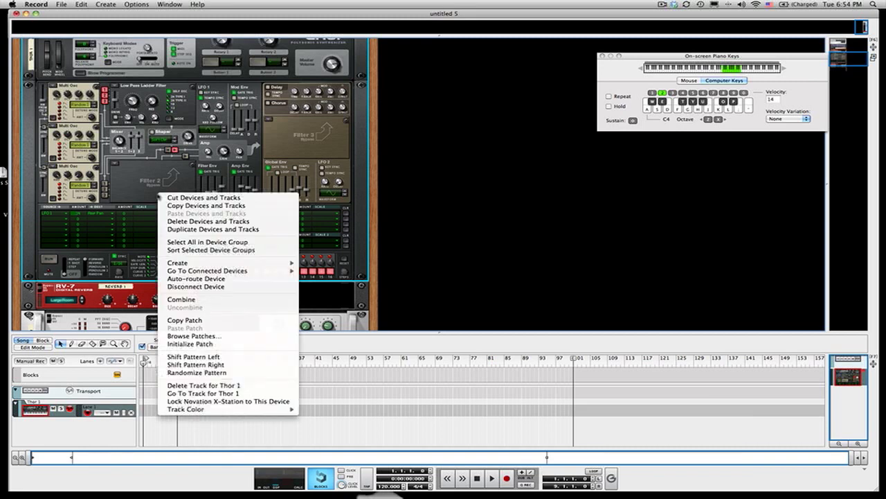
mouse_move(286, 267)
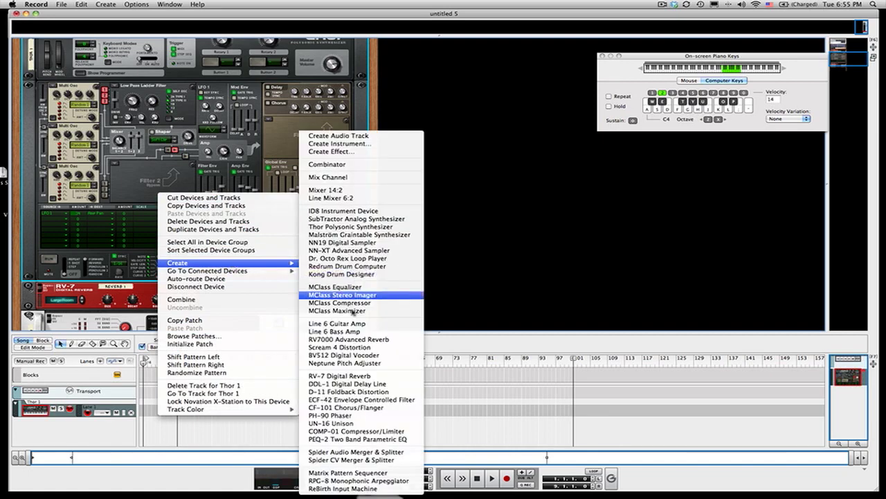
click(338, 347)
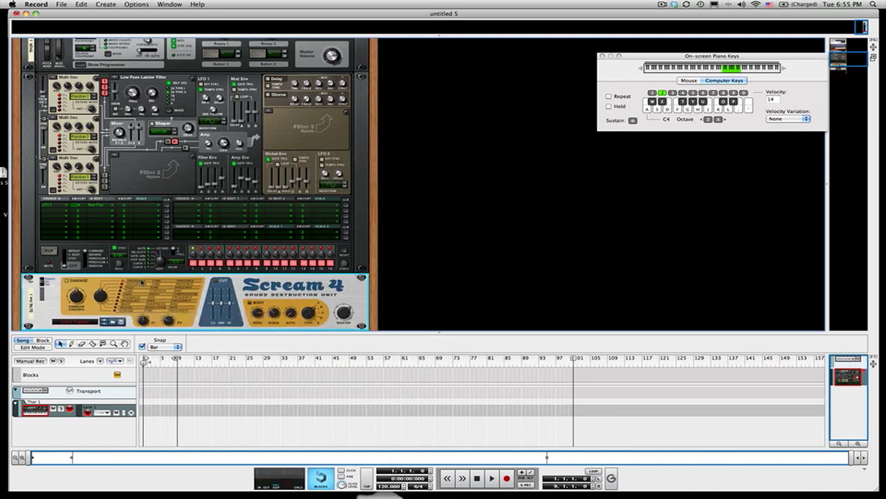
drag(82, 307, 81, 303)
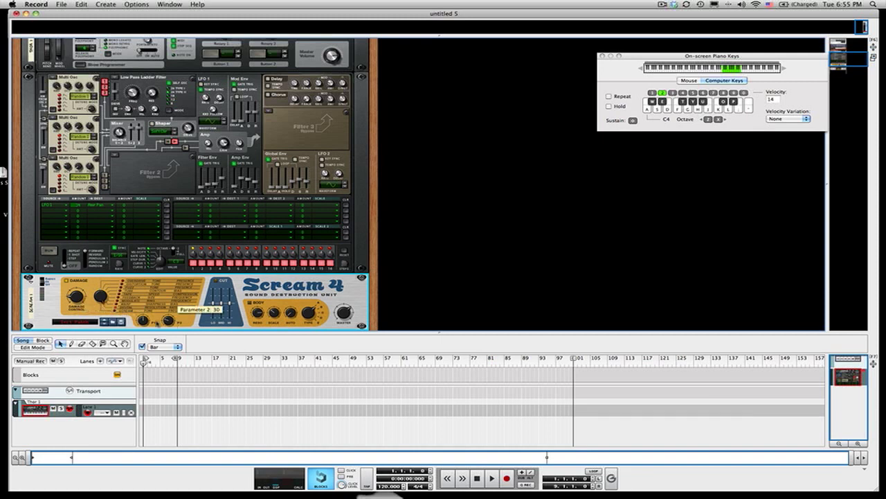
mouse_move(144, 323)
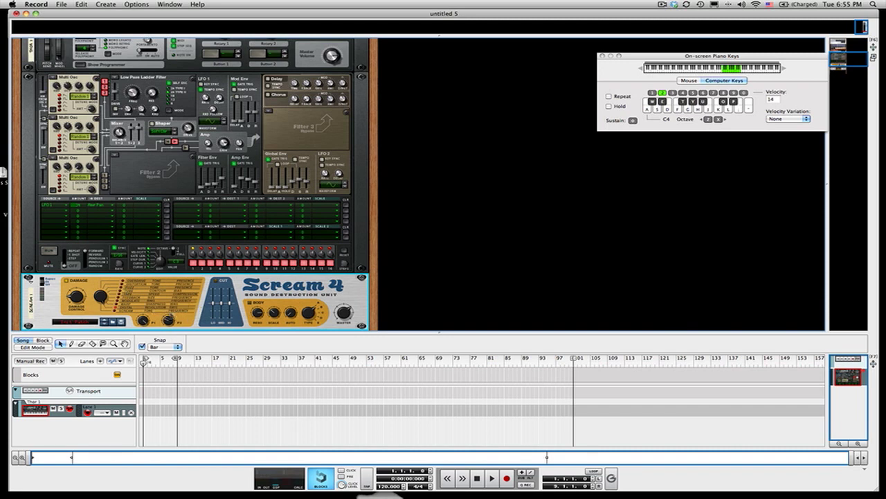
drag(169, 319, 163, 300)
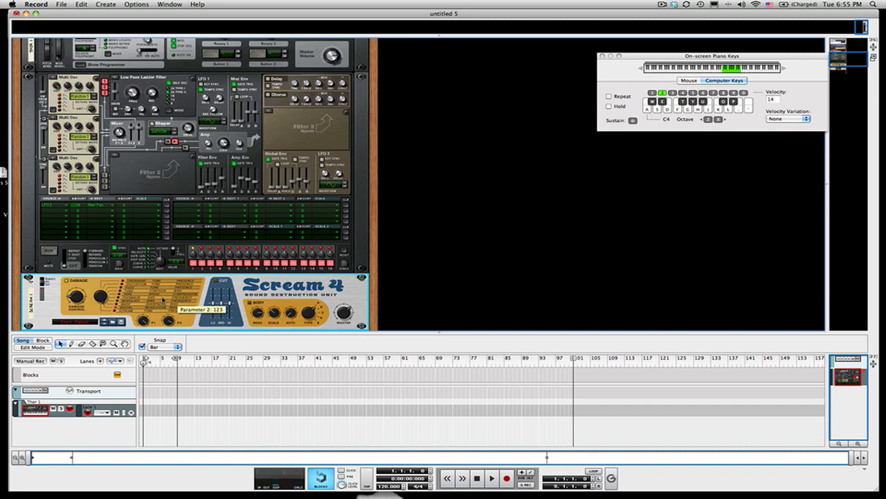
mouse_move(169, 320)
mouse_move(231, 303)
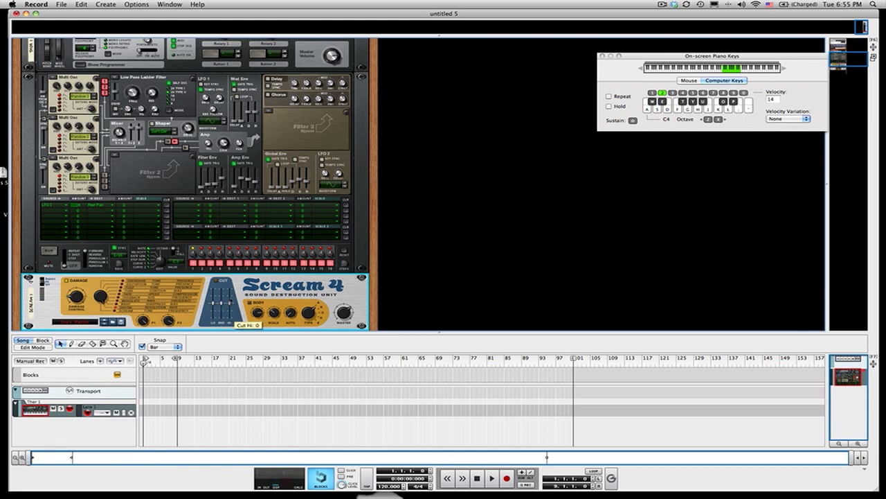
- Play alternating low and high notes to audition the Scream 4 distortion
key(l)
key(s)
key(s)
key(l)
key(l)
key(s)
key(l)
- Set the Low Pass Ladder Filter's frequency to 273 Hz and play a few notes to hear it
click(134, 94)
drag(134, 94, 134, 88)
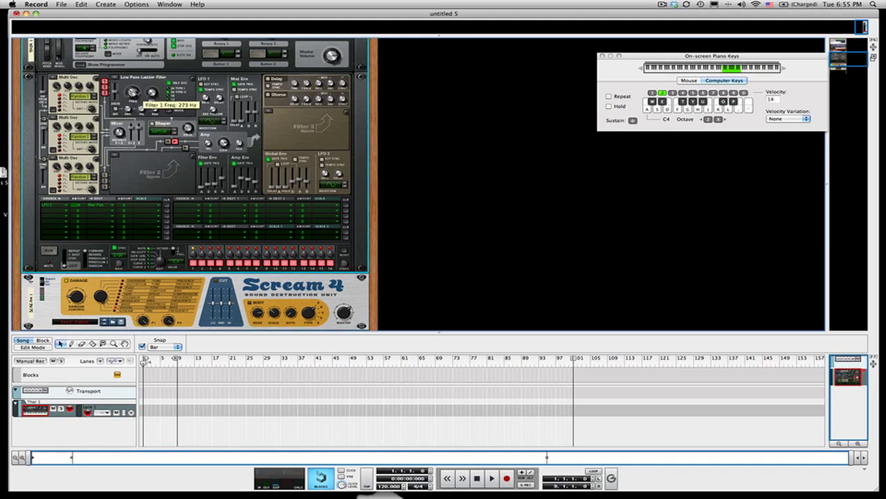
key(s)
key(h)
key(d)
key(l)
- Set the Scream 4's Parameter 2 to 113 while playing test notes
click(69, 303)
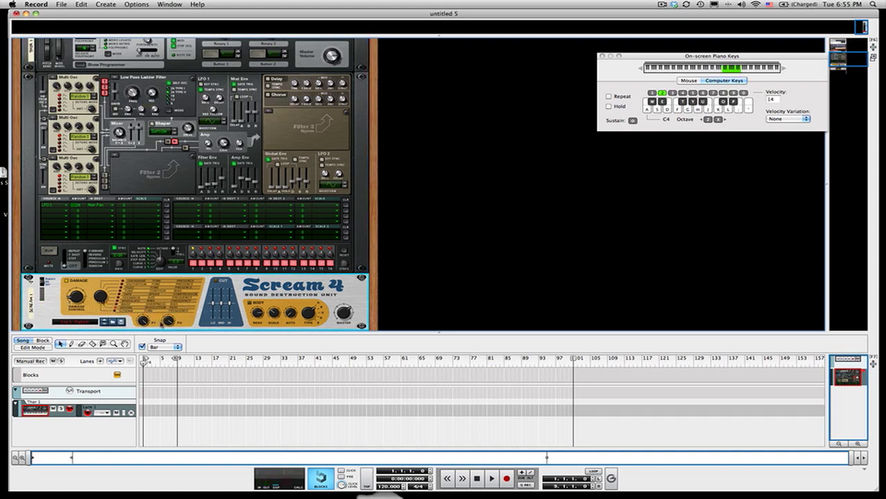
drag(160, 323, 161, 323)
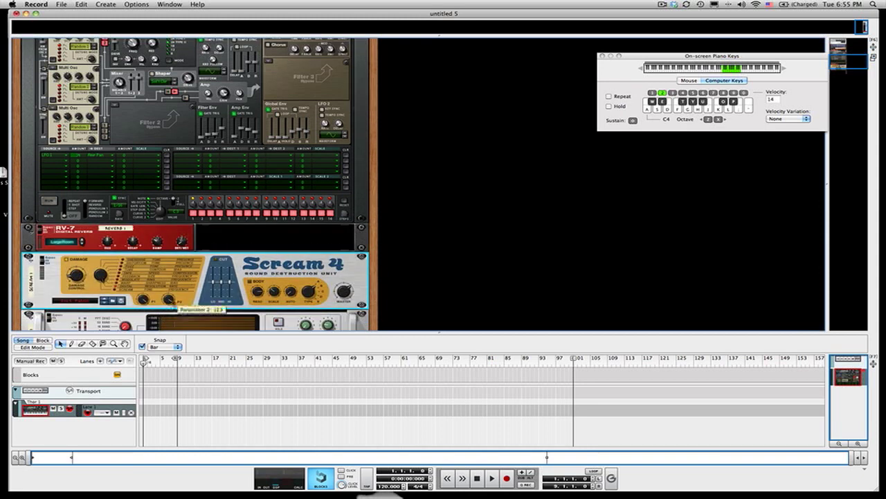
key(d)
key(l)
right_click(171, 300)
key(Escape)
drag(173, 301, 173, 303)
- Shift the computer keys' octave up to C5 and play a few notes through the effects
key(x)
key(d)
key(h)
key(l)
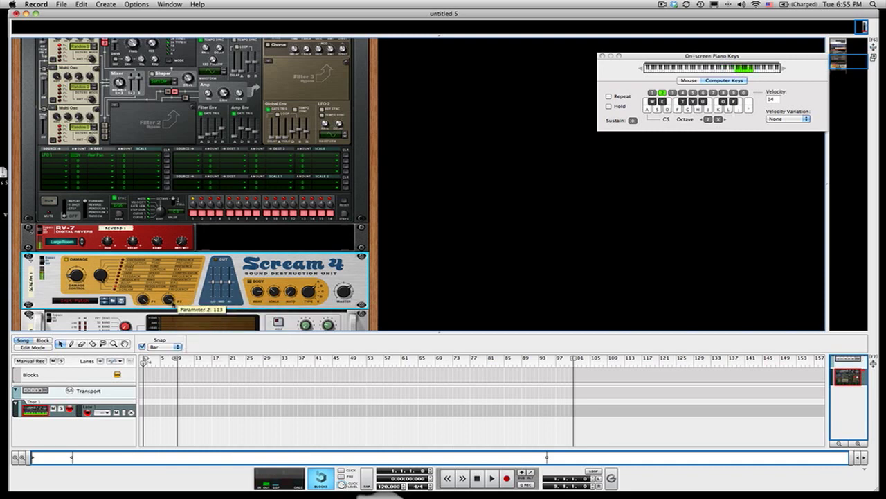
- Look over the devices in the untitled 5 rack, then compare them with the Thor patch and effects in untitled 4
scroll(173, 303, up, 5)
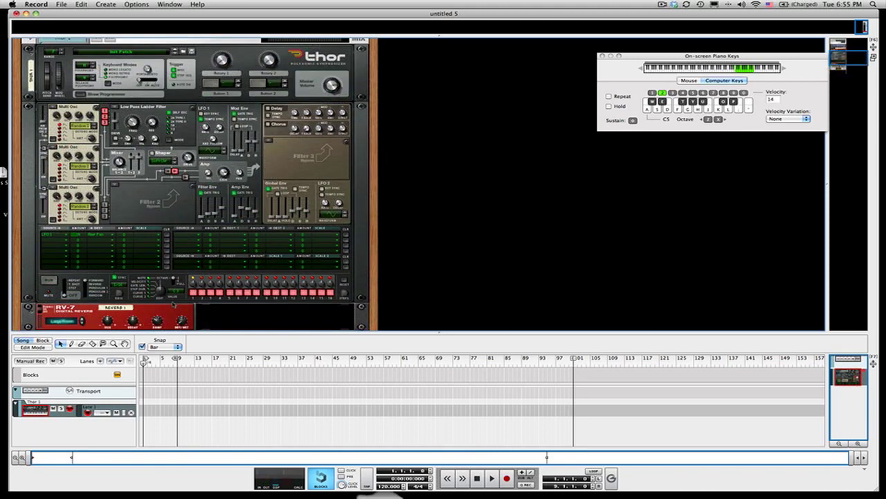
scroll(173, 303, down, 8)
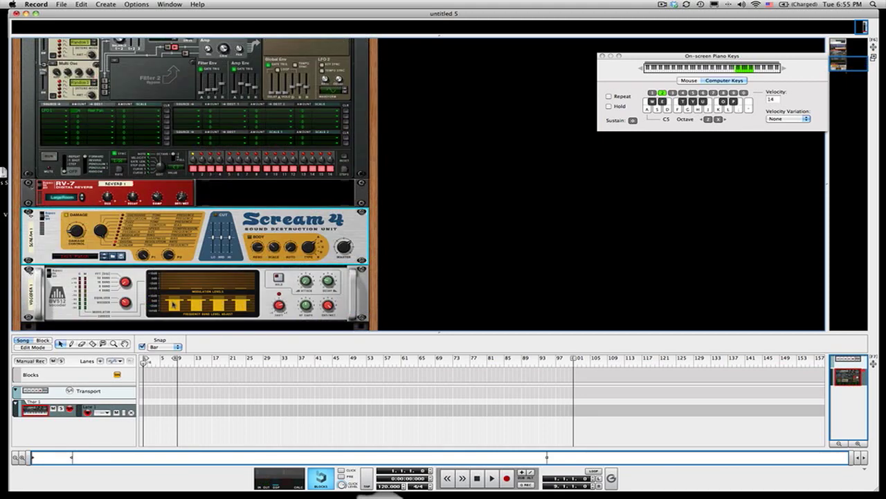
scroll(173, 303, up, 6)
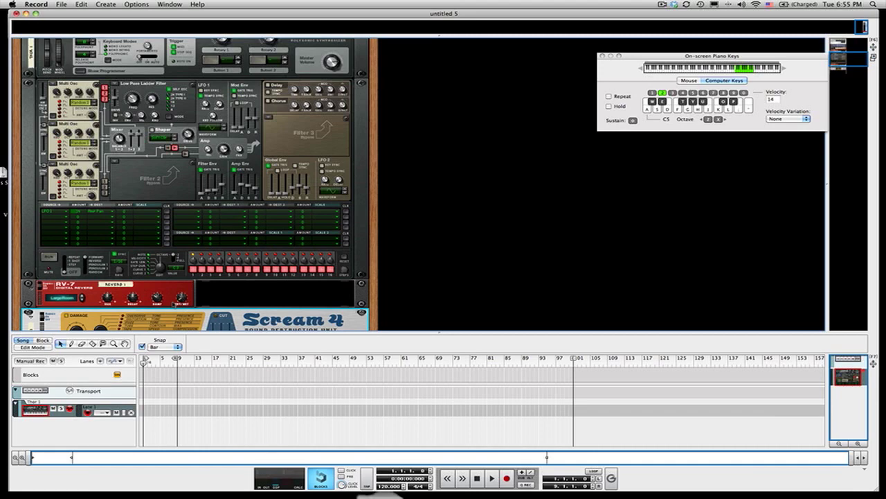
scroll(153, 197, up, 4)
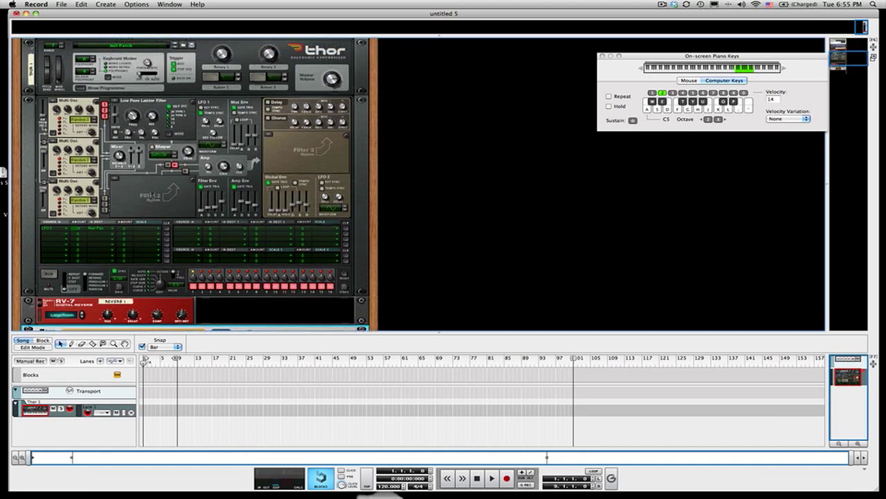
scroll(143, 220, up, 3)
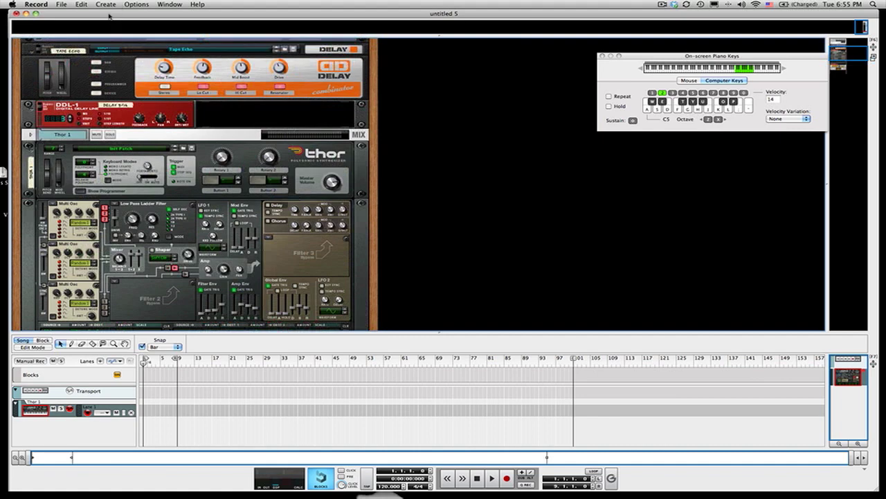
drag(112, 15, 408, 13)
click(122, 257)
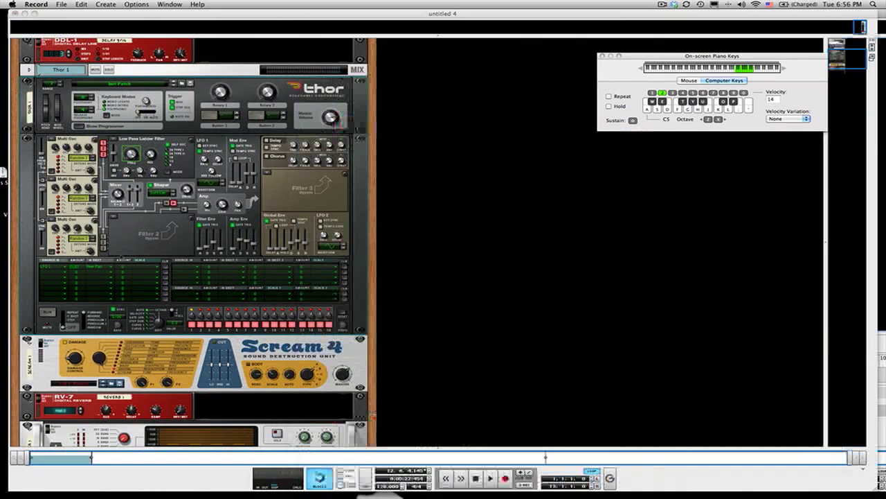
scroll(194, 242, down, 2)
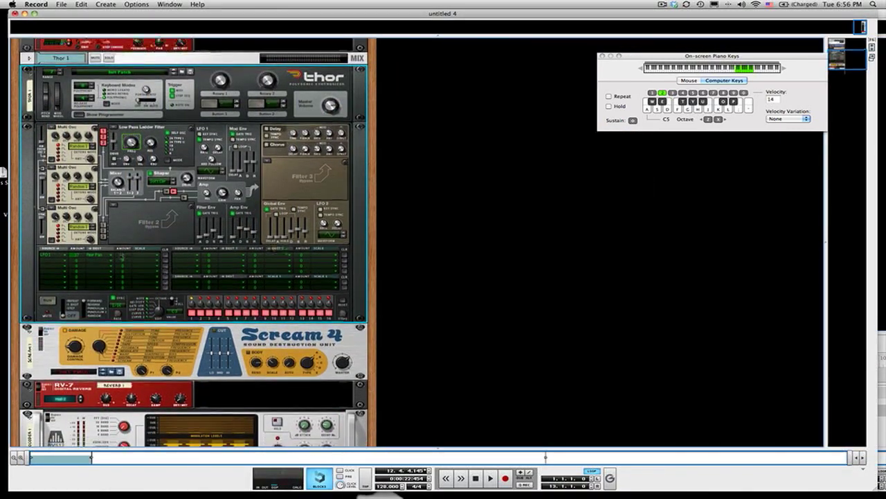
scroll(121, 257, down, 2)
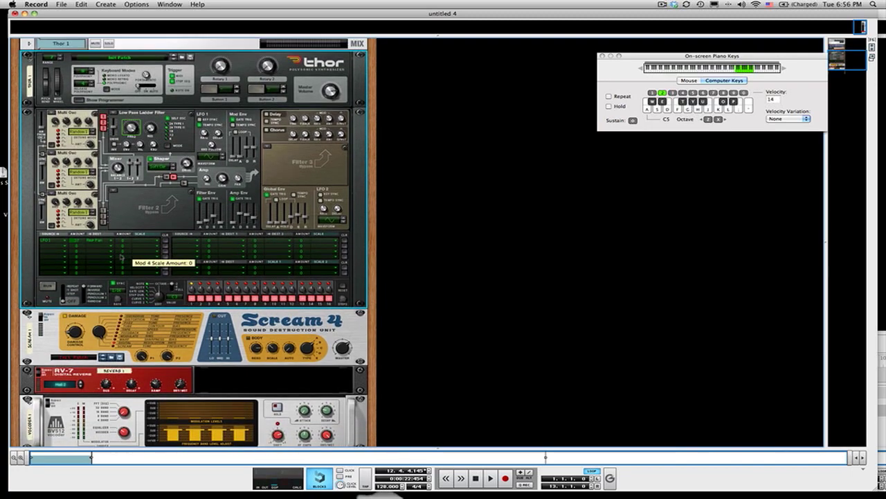
scroll(121, 257, up, 1)
- Return to the untitled 5 song, turn on Thor's Shaper and set its drive to 23
drag(311, 14, 302, 96)
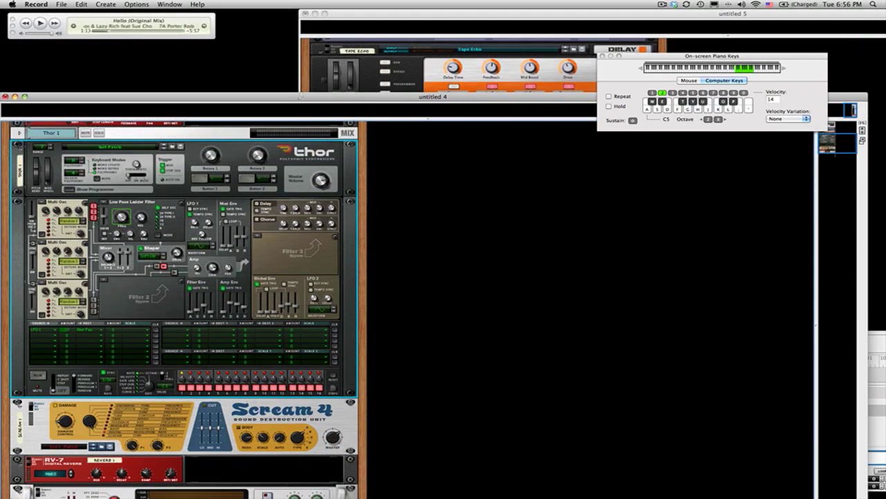
click(354, 11)
drag(355, 12, 72, 16)
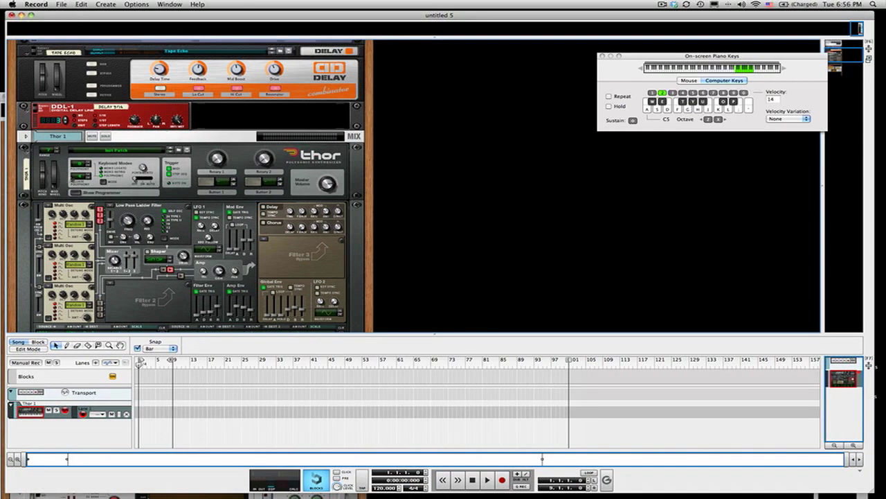
click(152, 258)
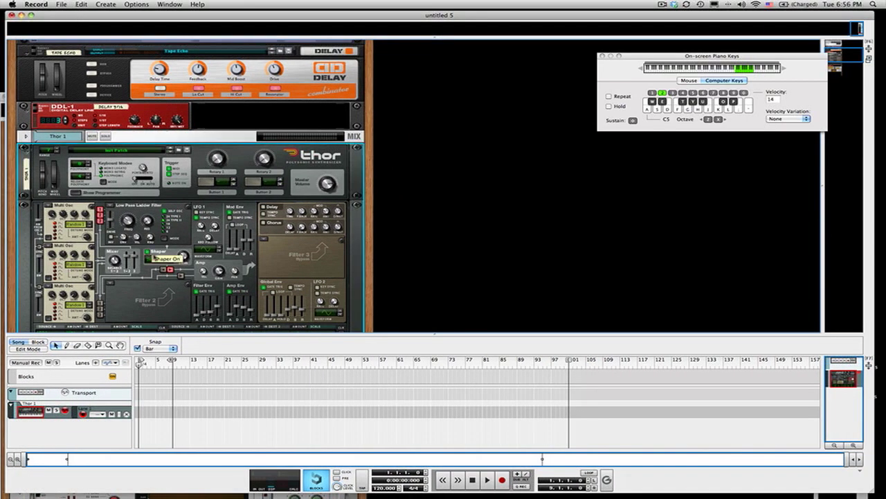
drag(185, 259, 185, 260)
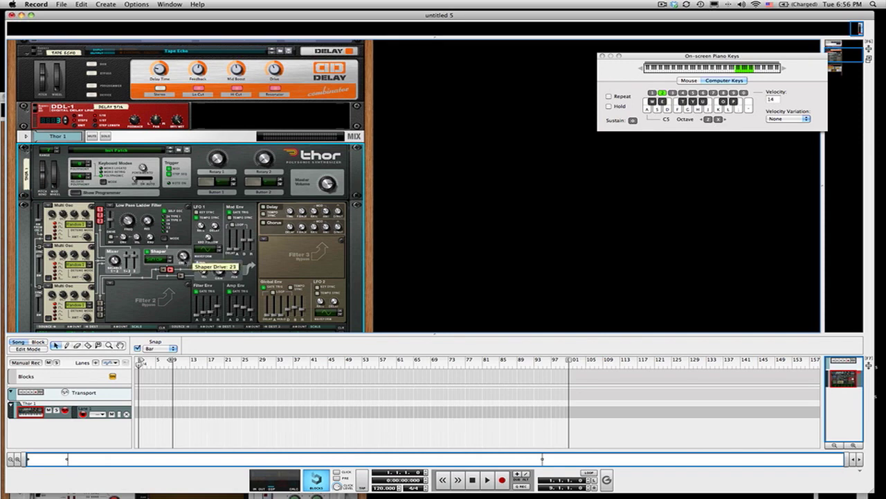
scroll(185, 260, down, 5)
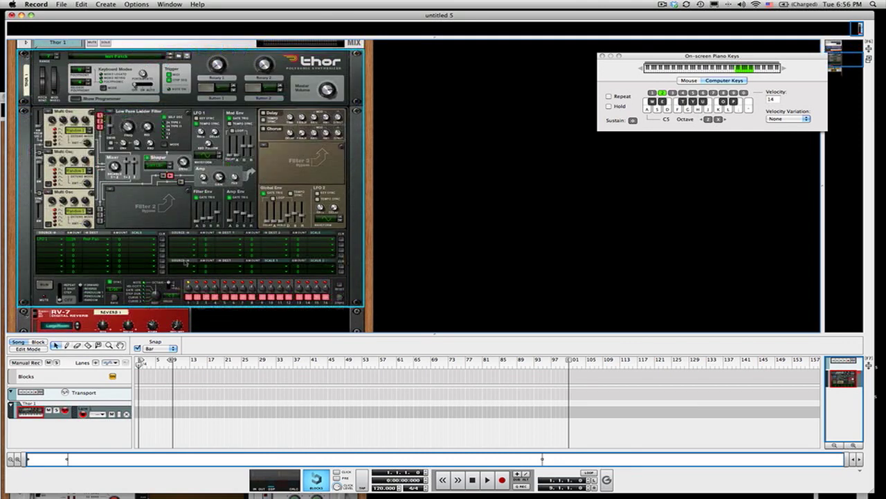